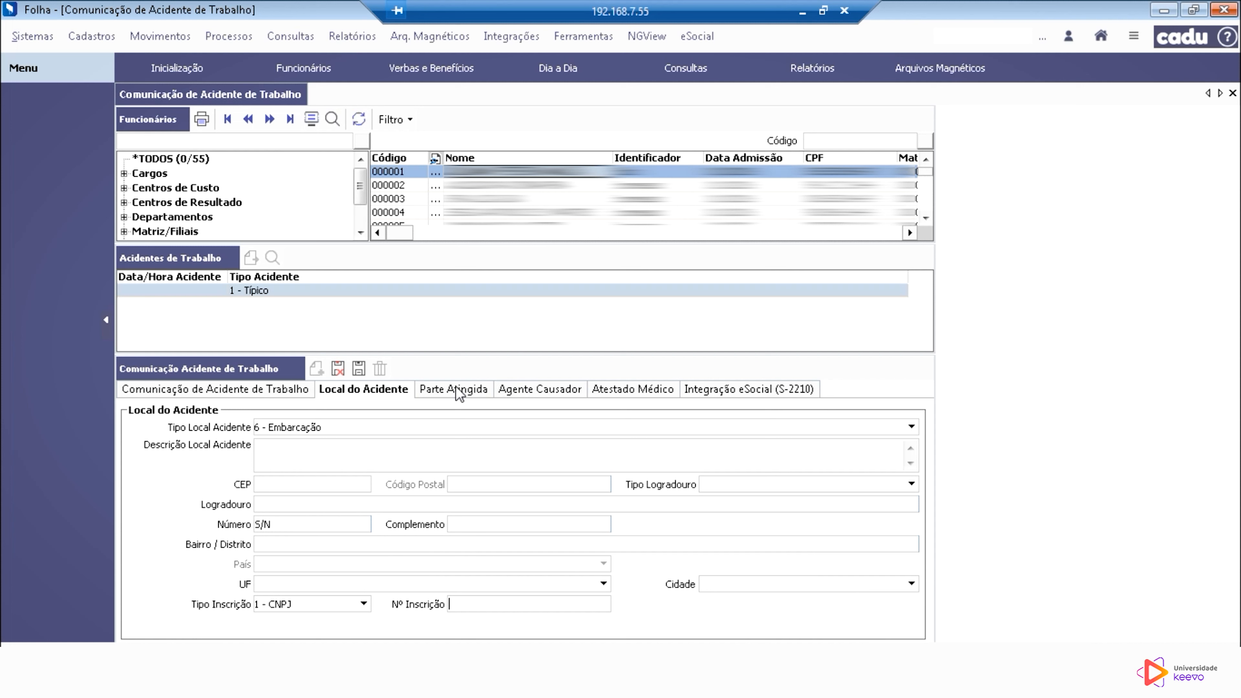
# Step: Add 754000000 - Pescoço as the body part affected by the work accident
pyautogui.click(457, 391)
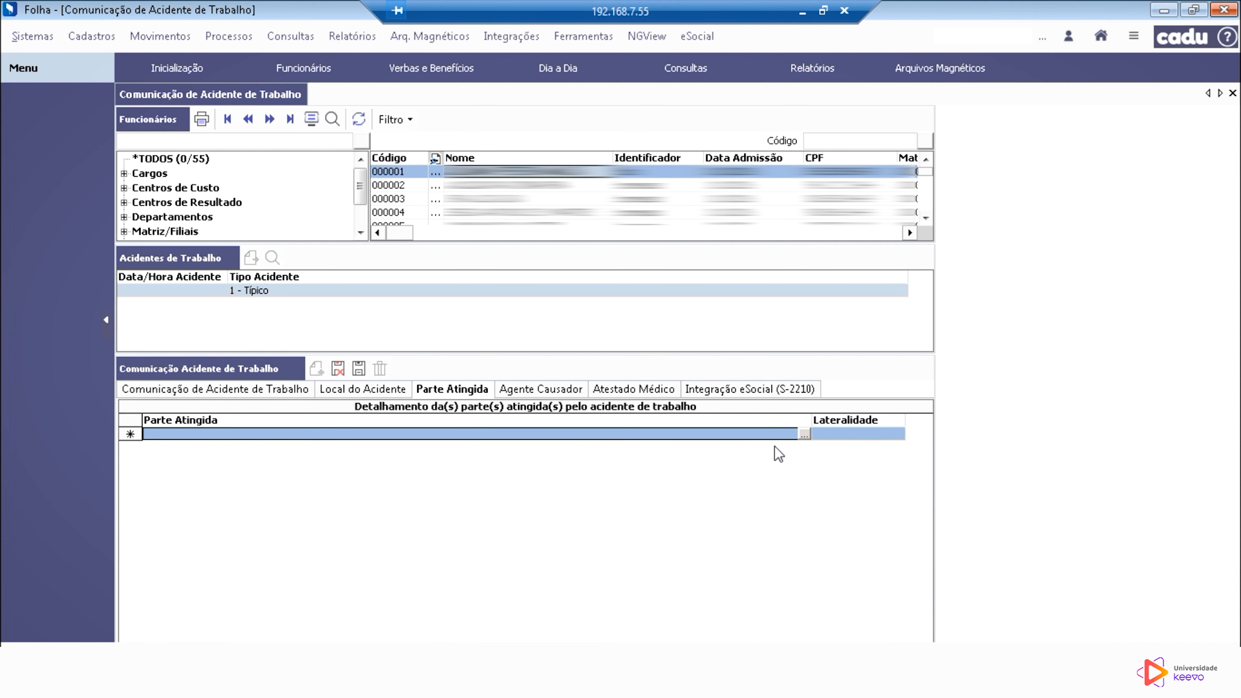
pyautogui.click(803, 439)
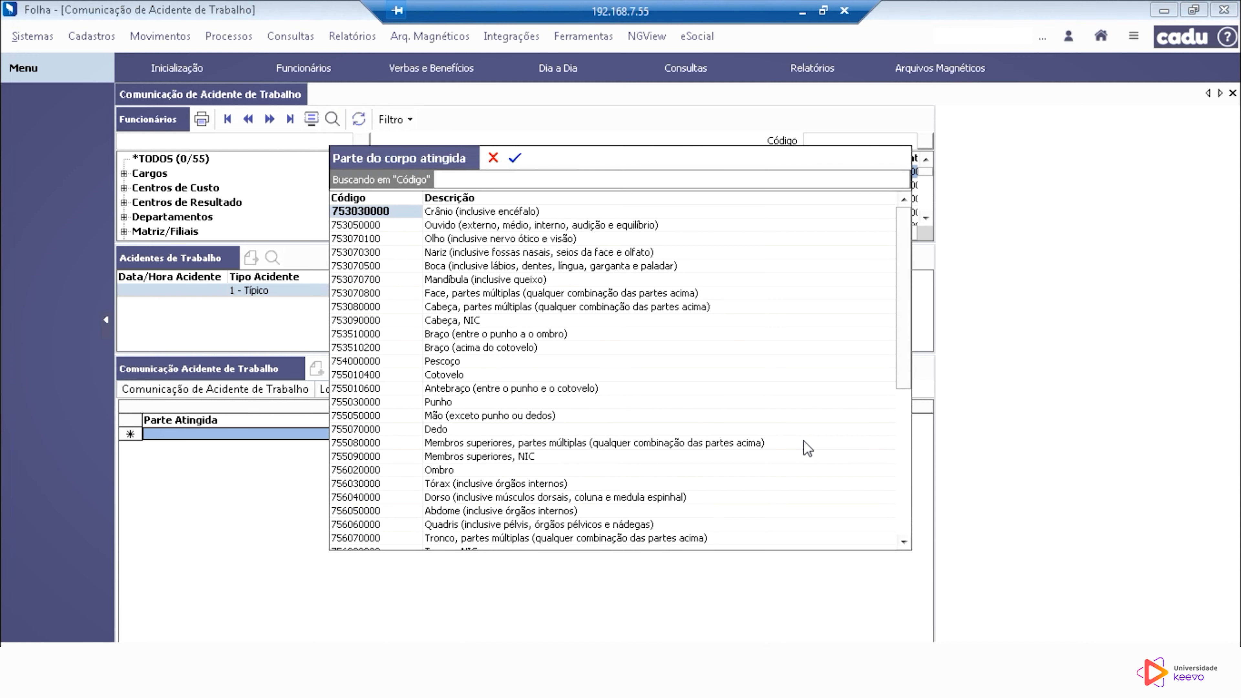
pyautogui.click(490, 337)
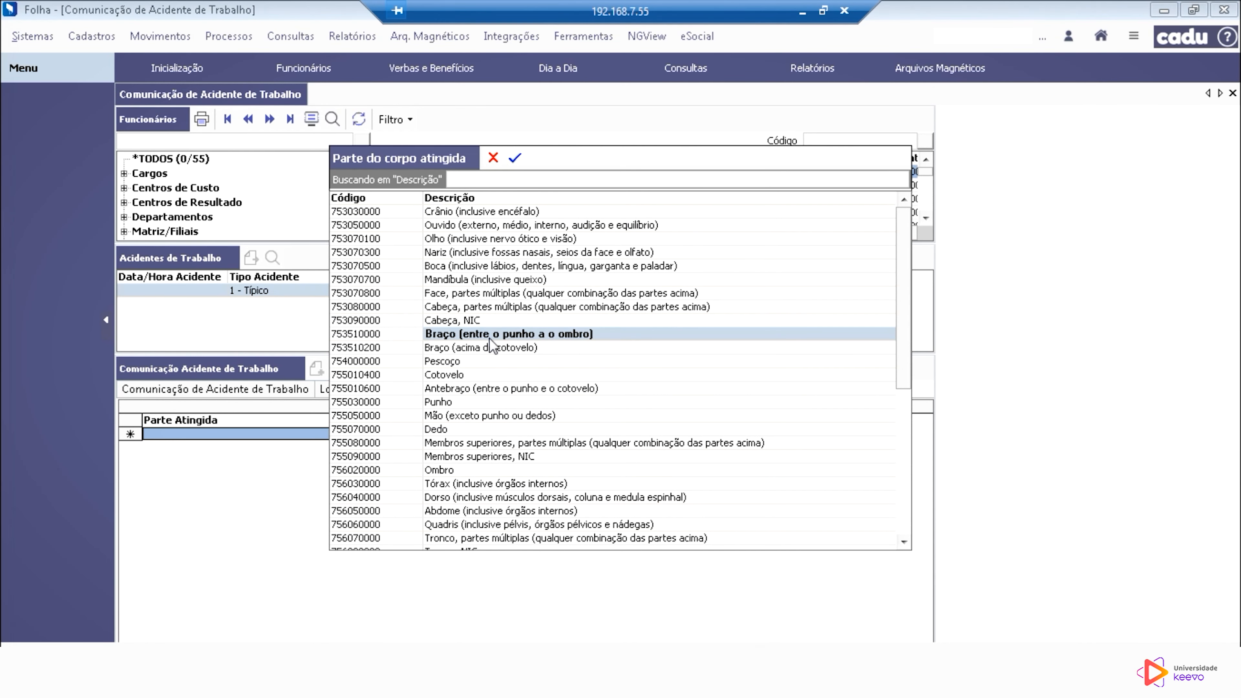
pyautogui.click(458, 217)
pyautogui.click(459, 226)
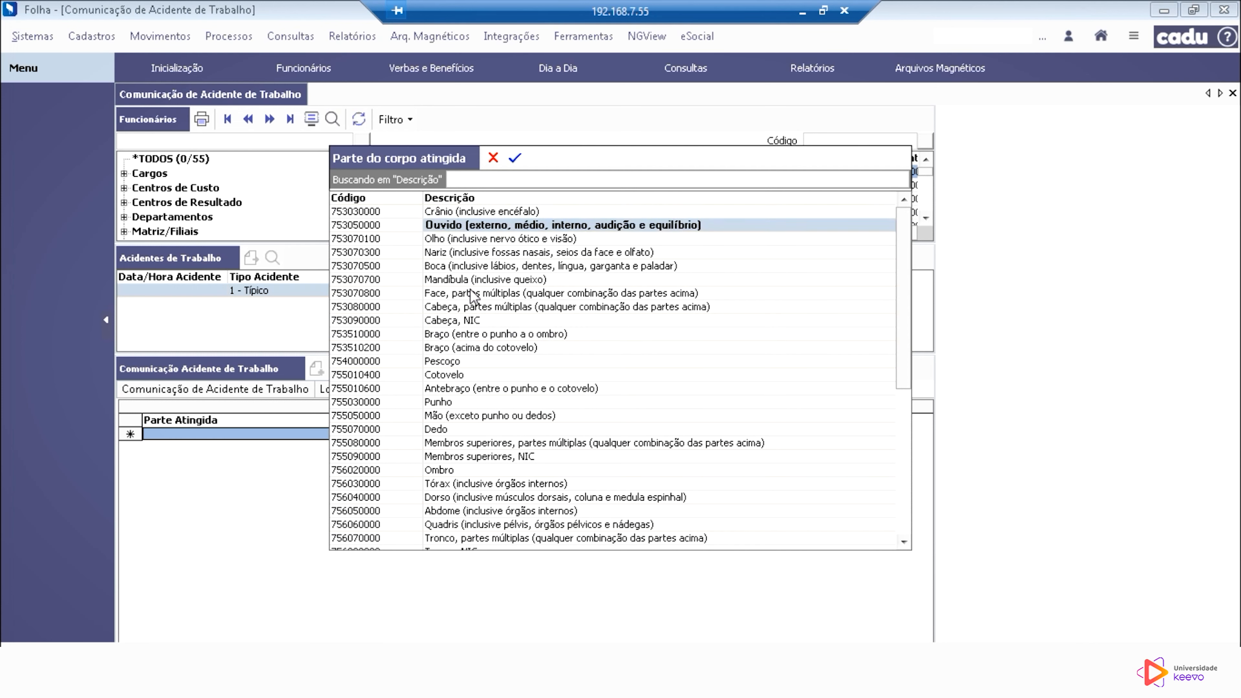
pyautogui.click(459, 375)
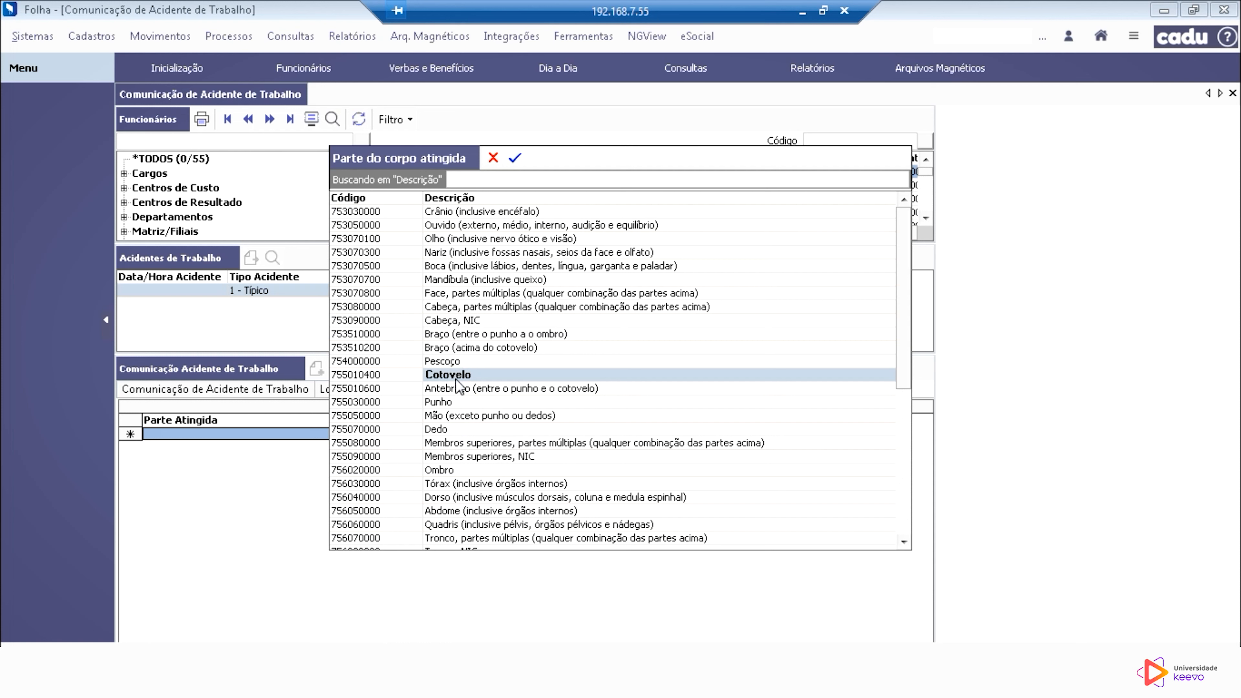
pyautogui.click(459, 362)
pyautogui.click(515, 158)
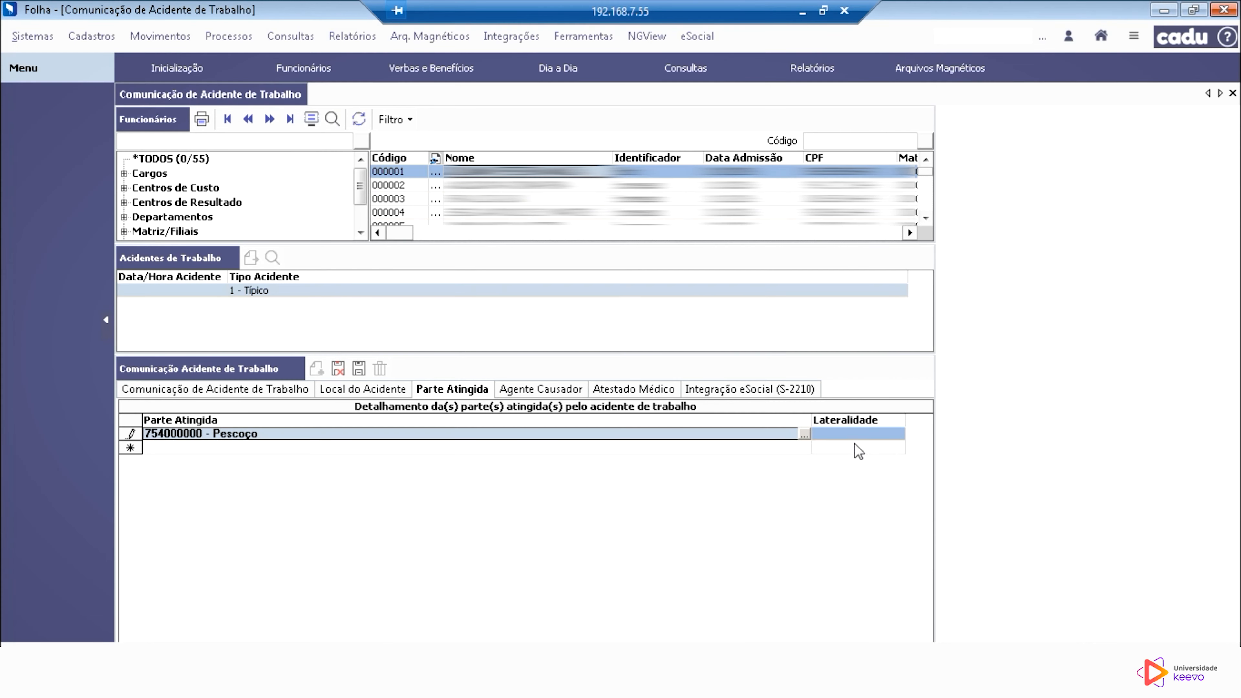
# Step: Set the laterality of the Pescoço entry to 0 - Não aplicável
pyautogui.click(862, 434)
pyautogui.click(898, 435)
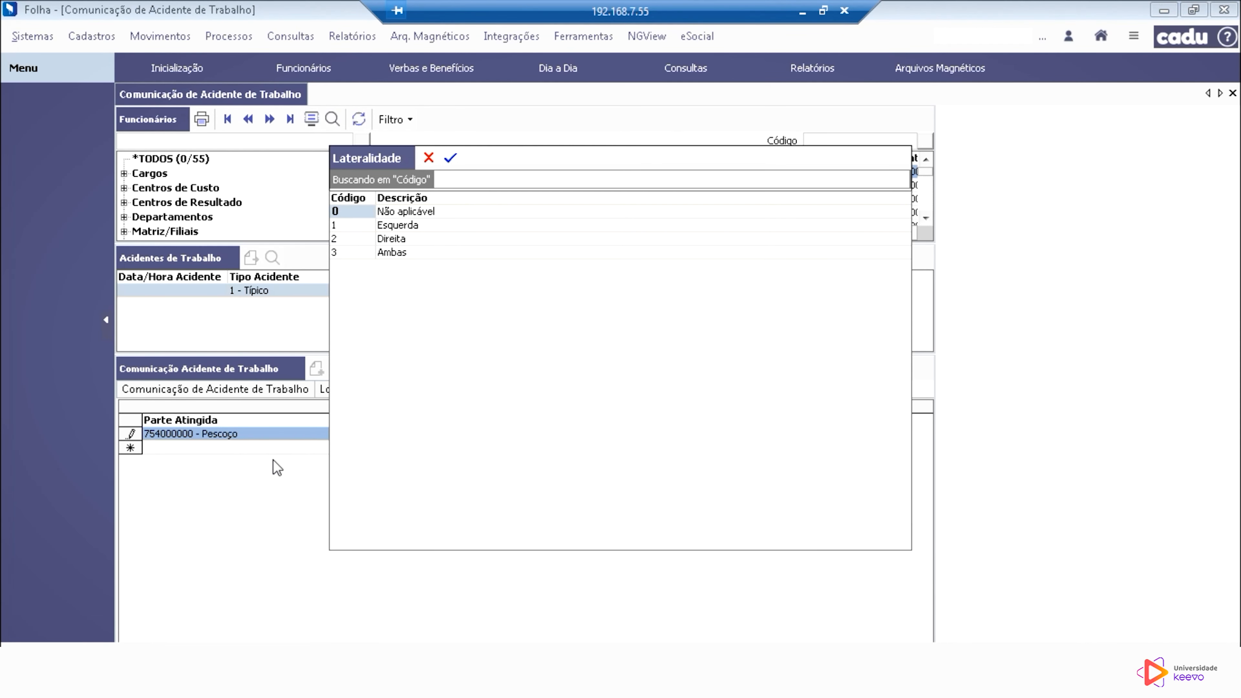
pyautogui.click(402, 224)
pyautogui.click(413, 236)
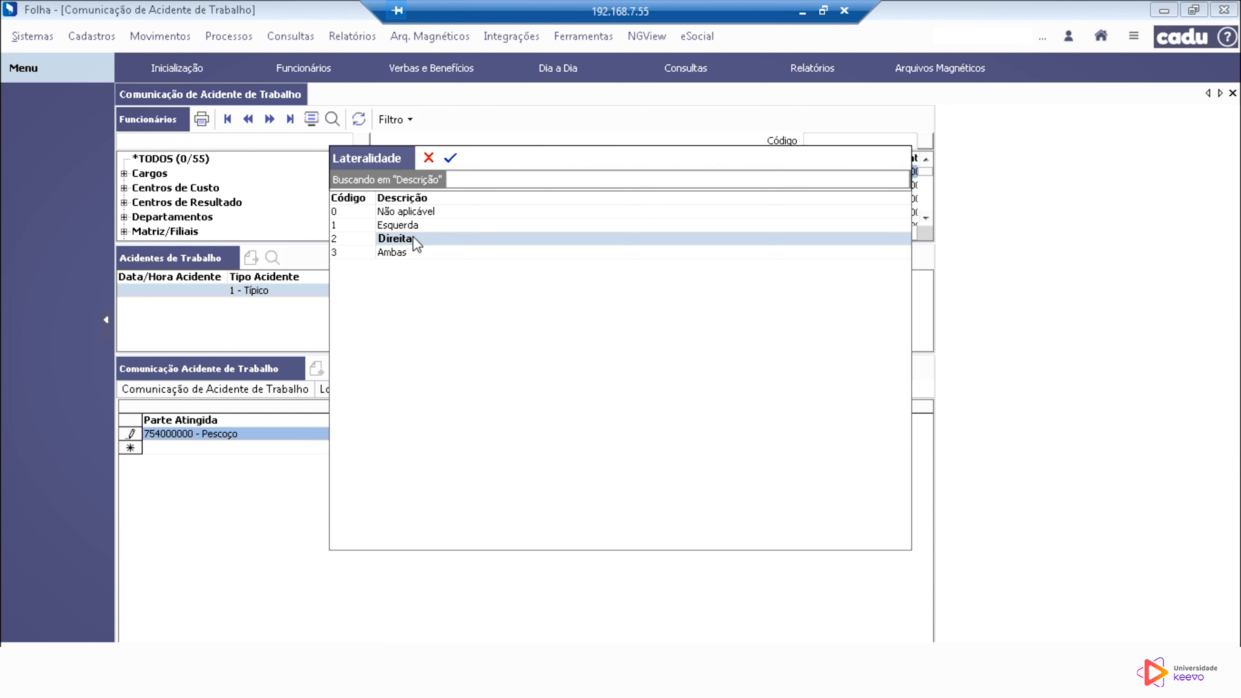
pyautogui.click(413, 262)
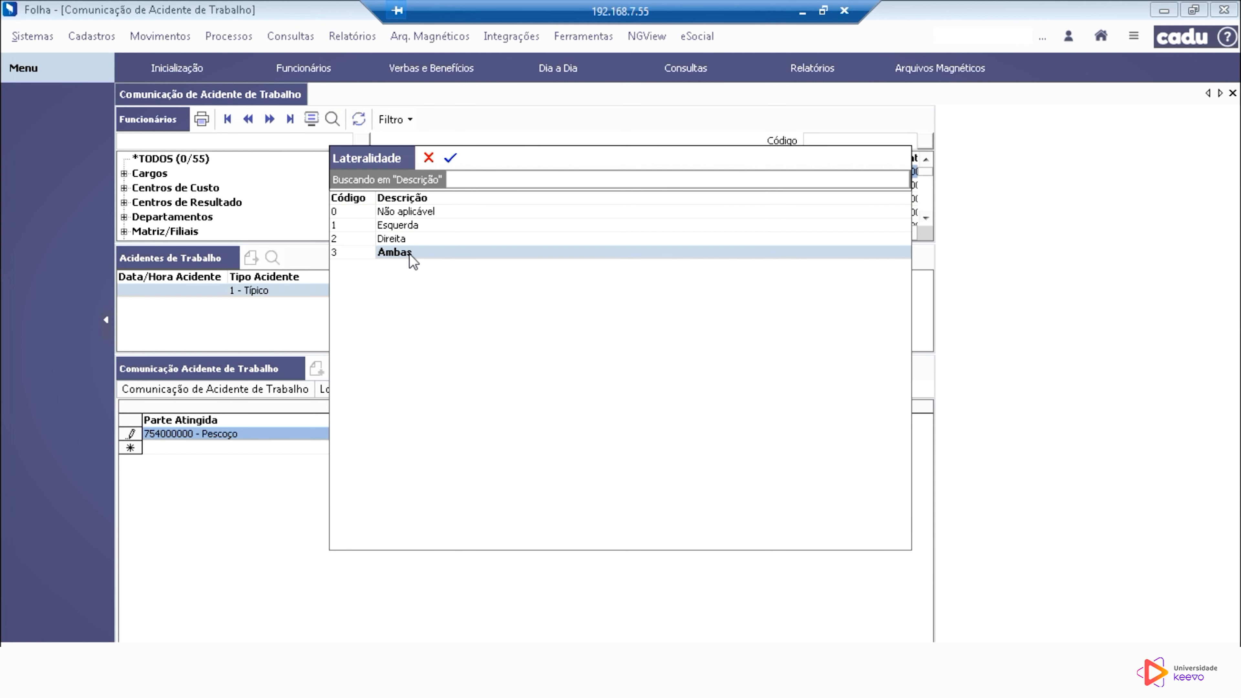
pyautogui.click(415, 213)
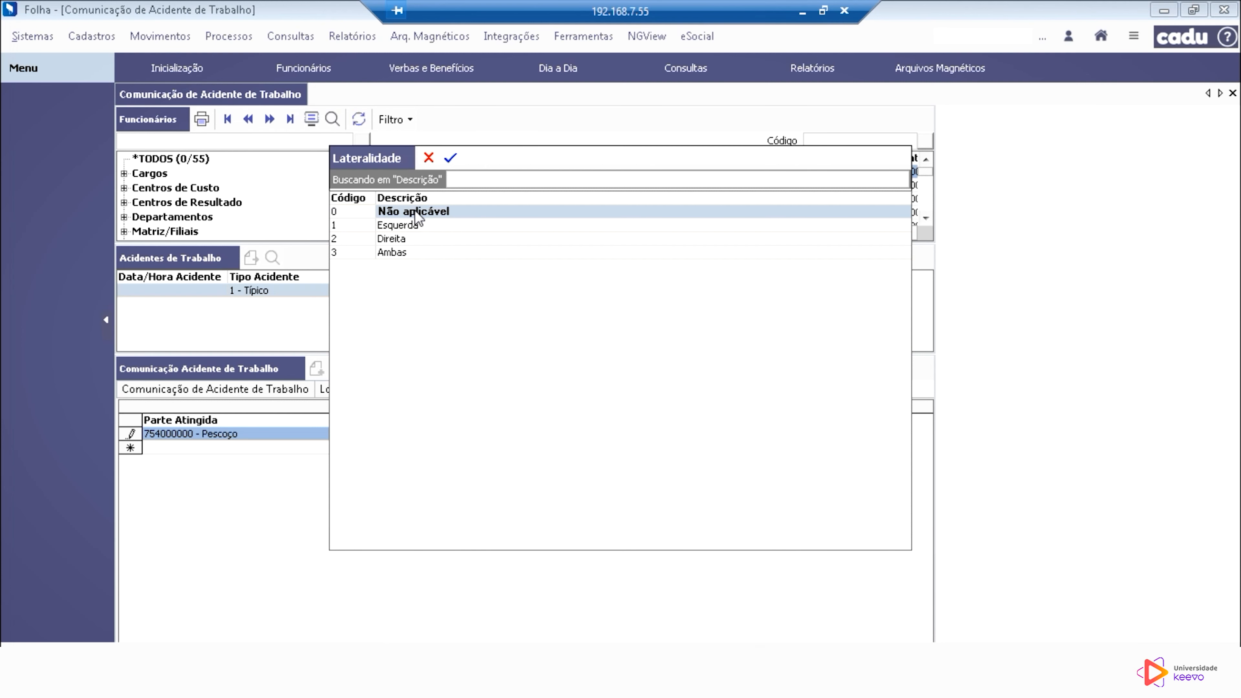
pyautogui.click(448, 160)
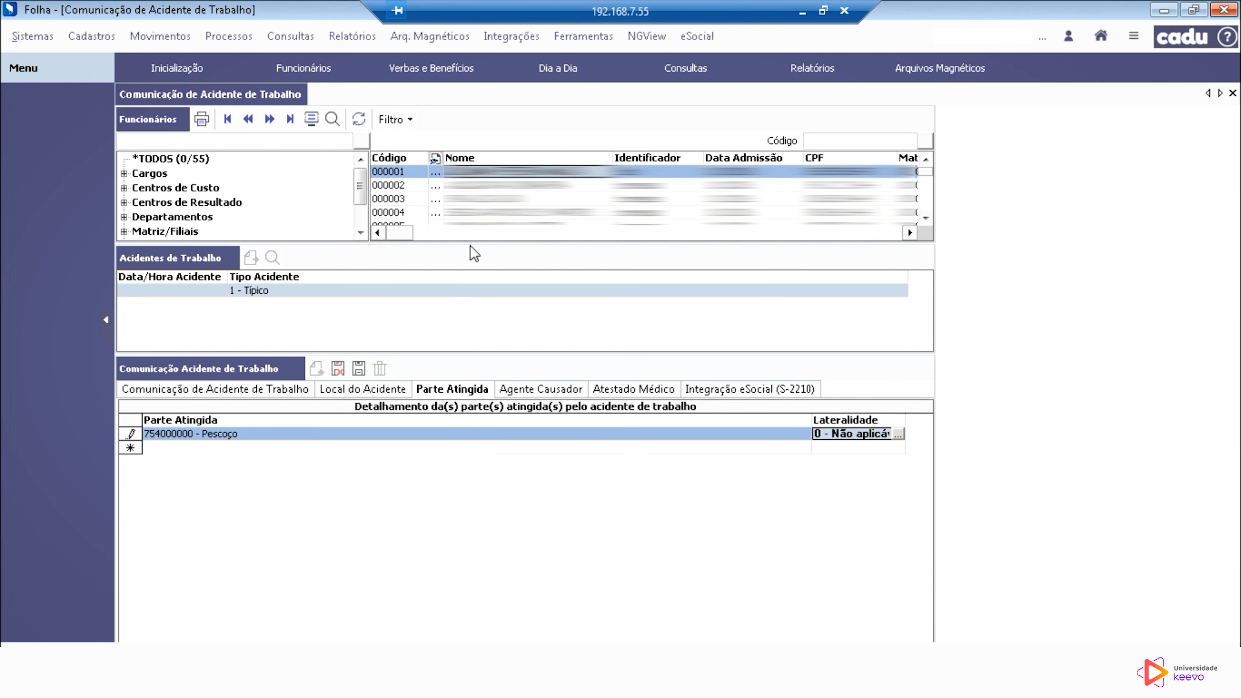
# Step: Add 302010650 - Piso de veiculo - superfície utilizada para sustentar pessoas as the accident's causing agent
pyautogui.click(571, 391)
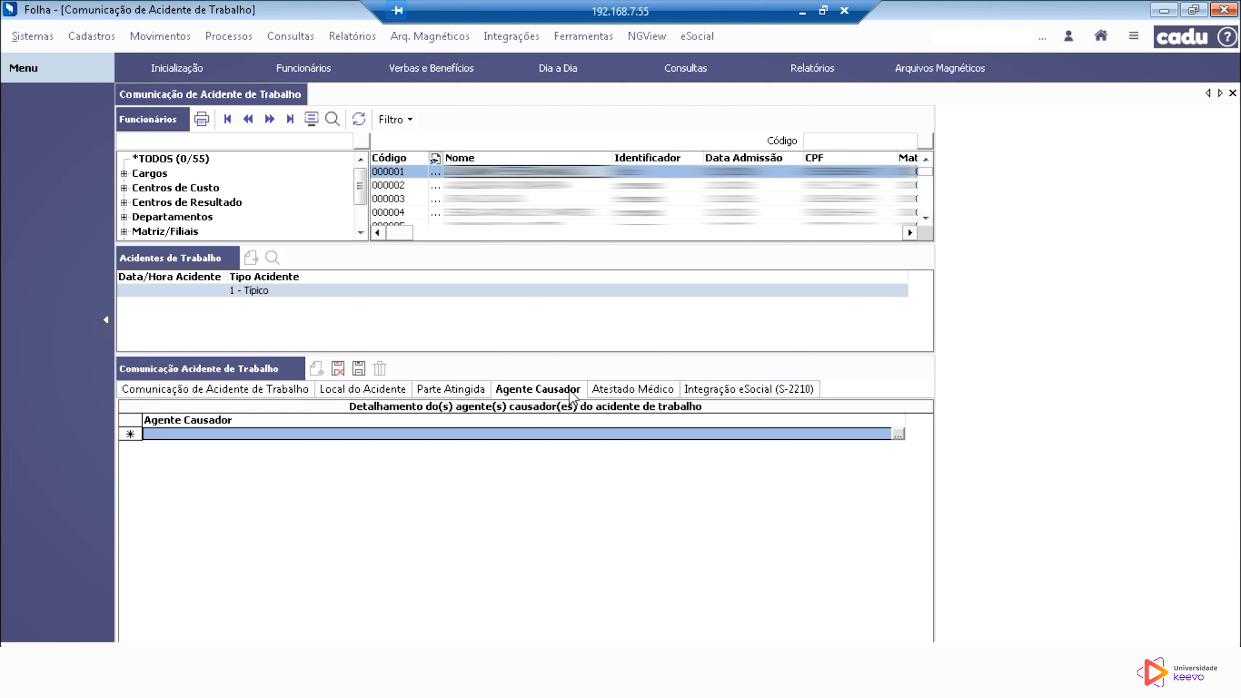
pyautogui.click(898, 434)
pyautogui.click(565, 334)
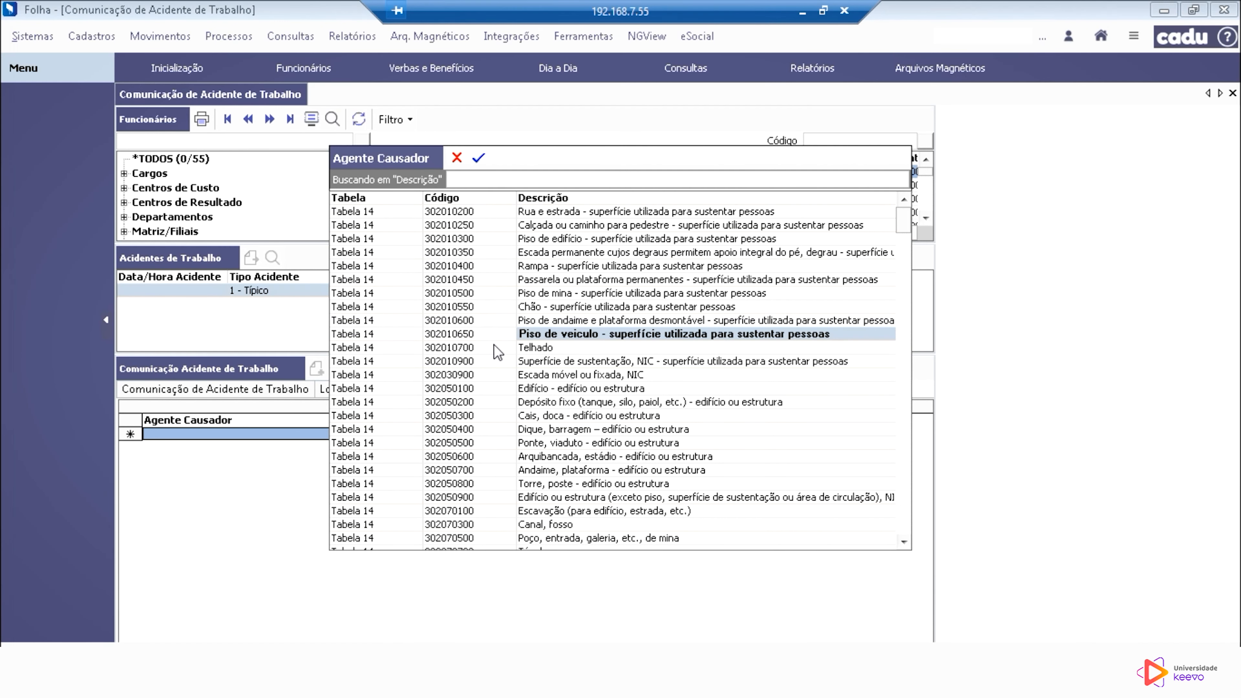
pyautogui.click(477, 159)
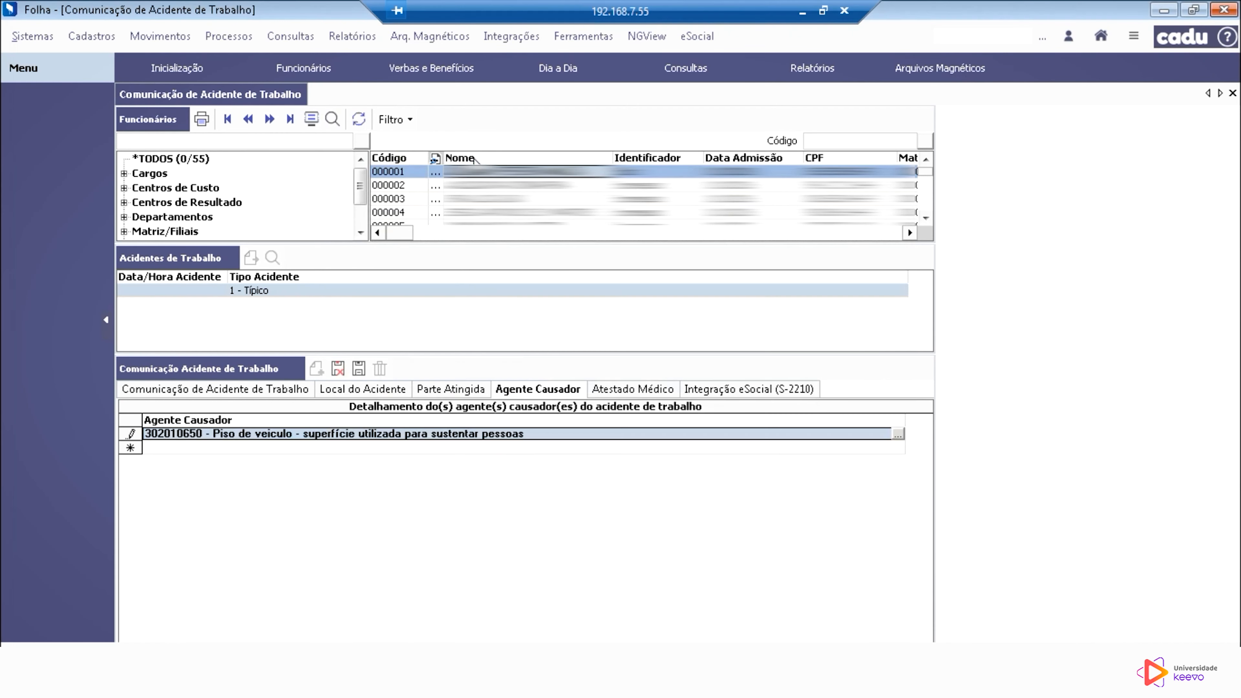
# Step: In the medical certificate, enter 01/01/2023 as the attendance date and enable Internação
pyautogui.click(639, 389)
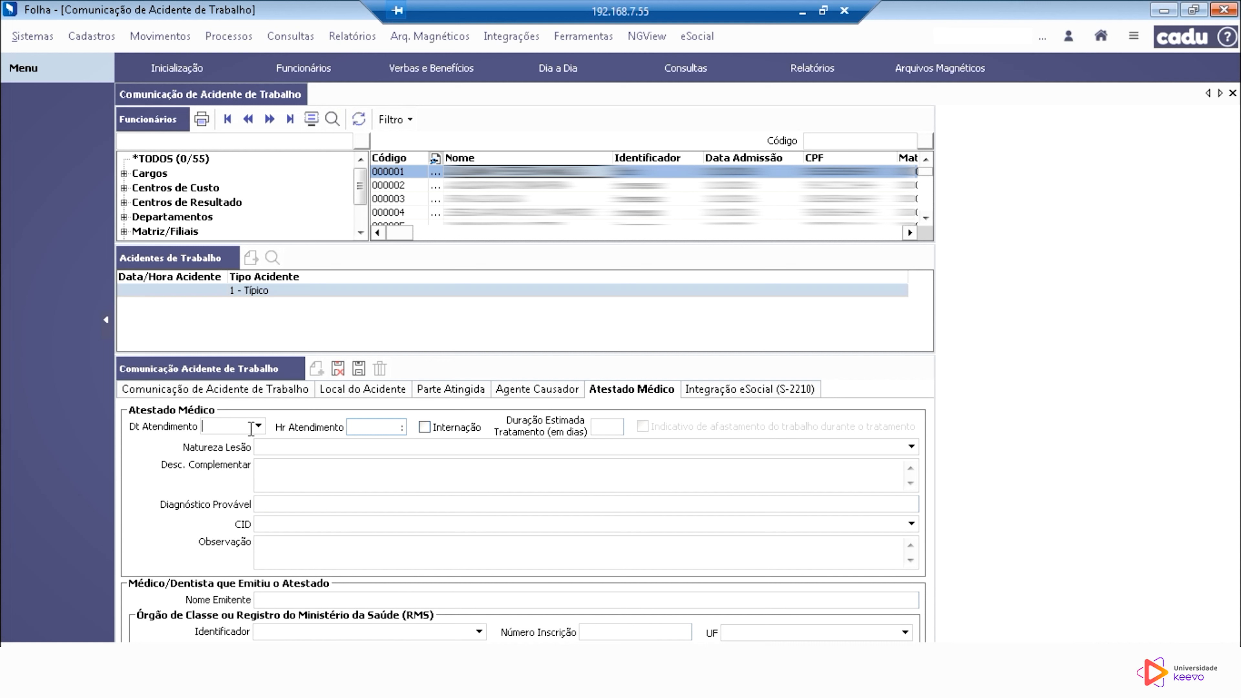
pyautogui.write('01/01/2023')
pyautogui.click(369, 428)
pyautogui.click(613, 429)
pyautogui.click(621, 425)
# Step: Set the medical certificate's nature of injury (Natureza Lesão) to 702030000 - Luxação
pyautogui.click(912, 446)
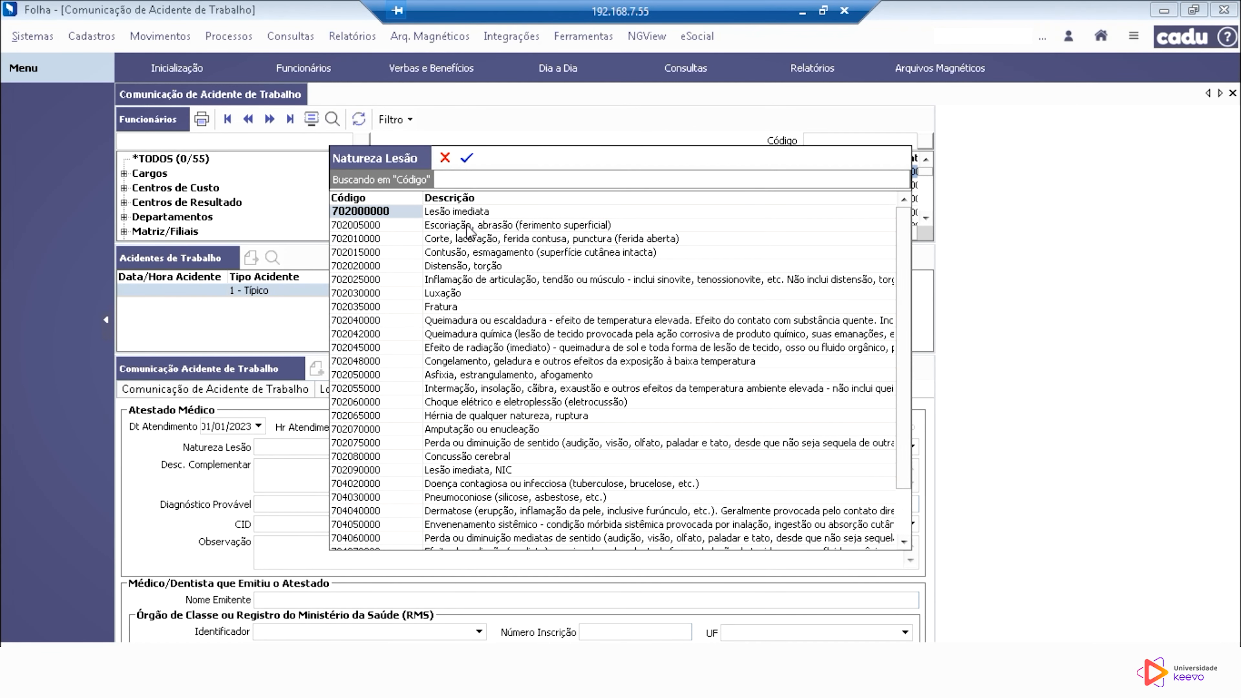
pyautogui.click(507, 255)
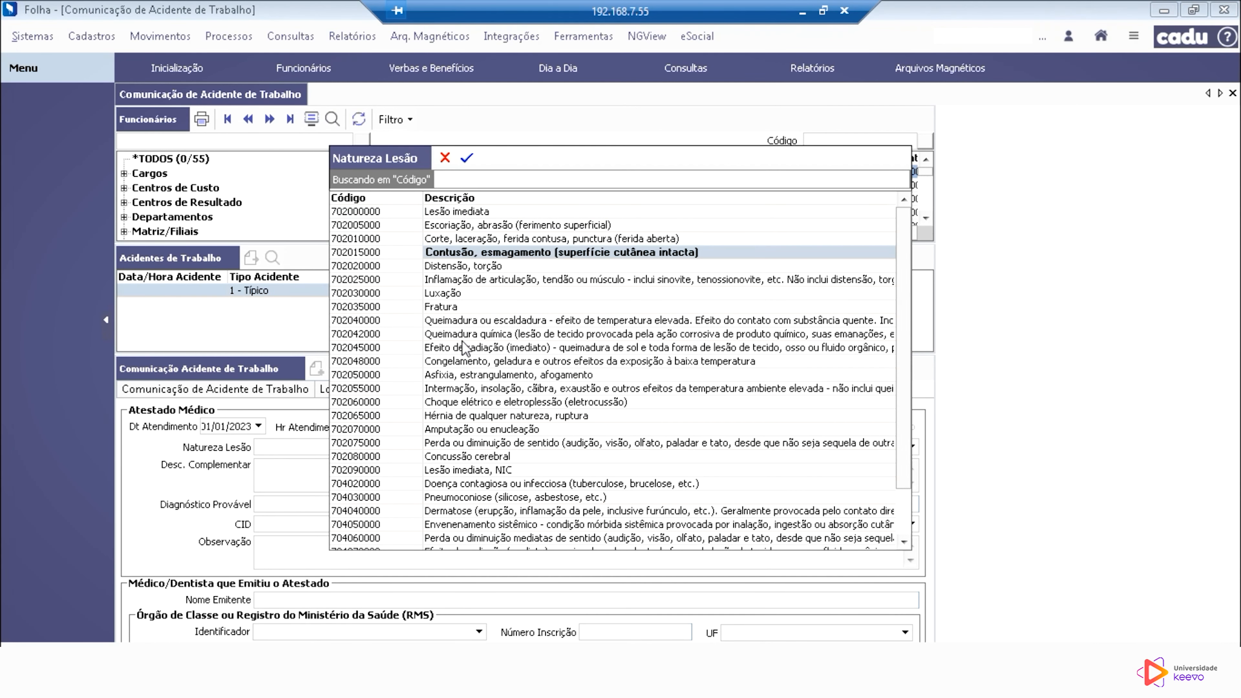
pyautogui.click(440, 294)
pyautogui.click(468, 158)
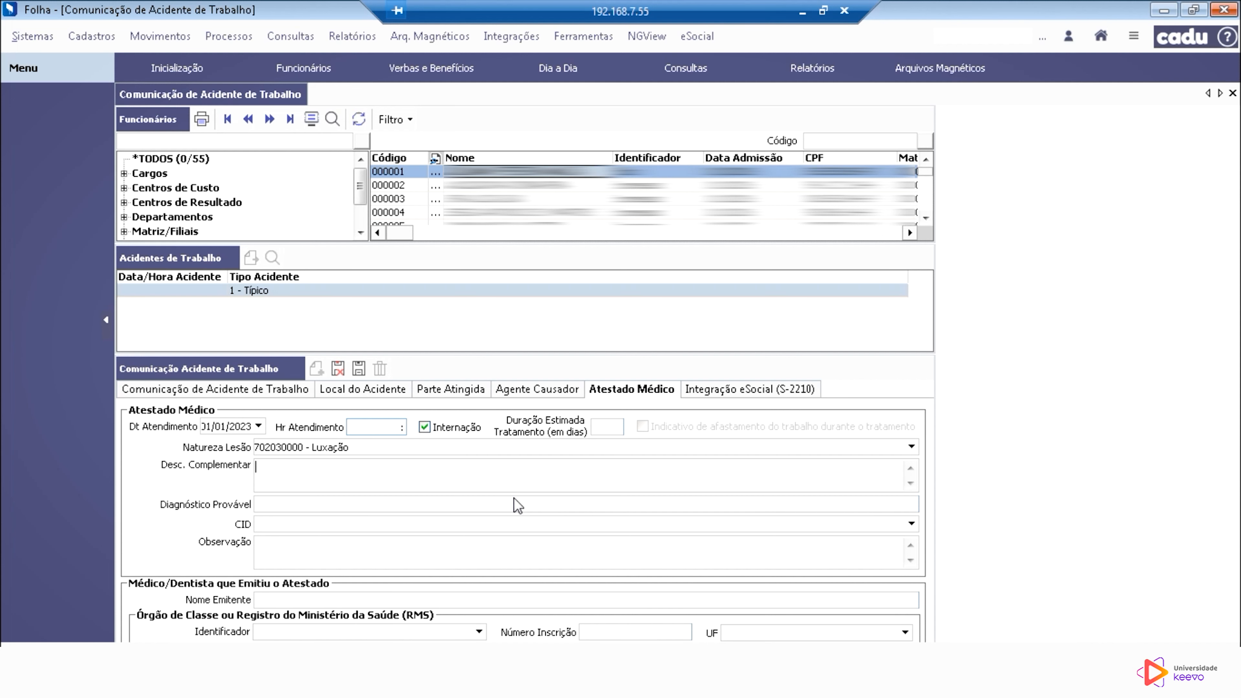
# Step: Set the medical certificate's CID to A022 - Infecções localizadas por salmonela
pyautogui.click(912, 523)
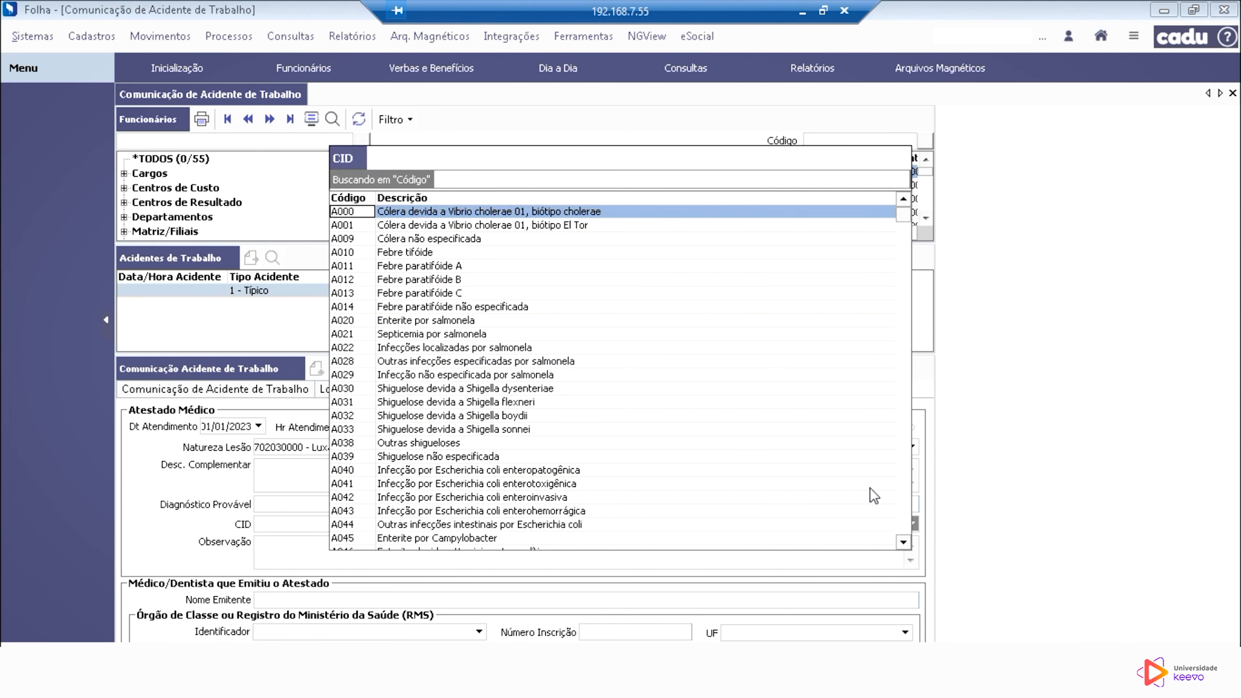
pyautogui.click(462, 347)
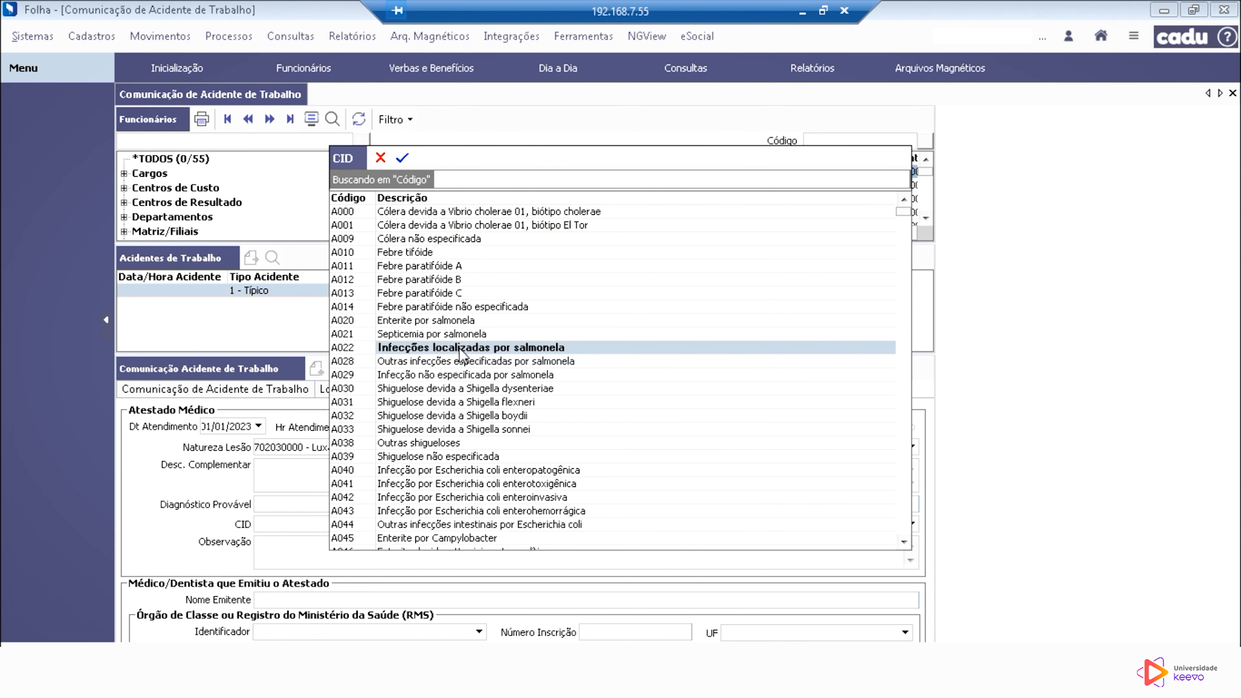
pyautogui.click(403, 156)
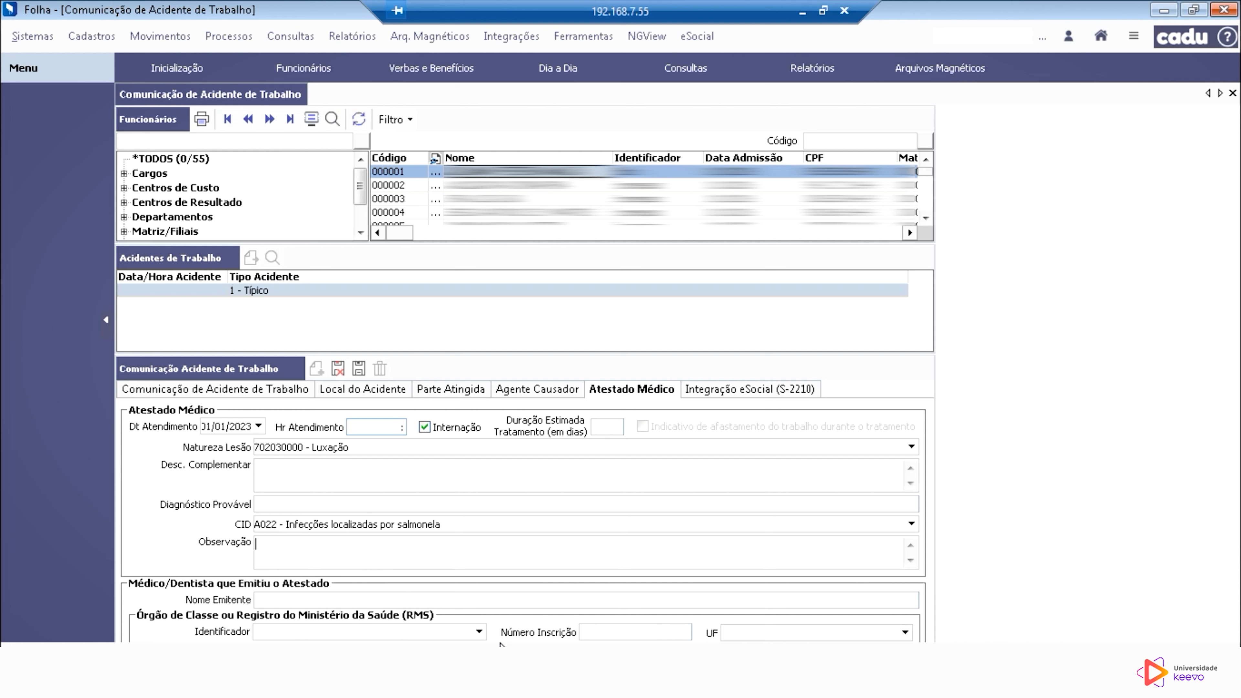
# Step: Set the issuing doctor's registration body to 3 - Registro do Ministério da Saúde (RMS) and go to the registration number
pyautogui.click(480, 632)
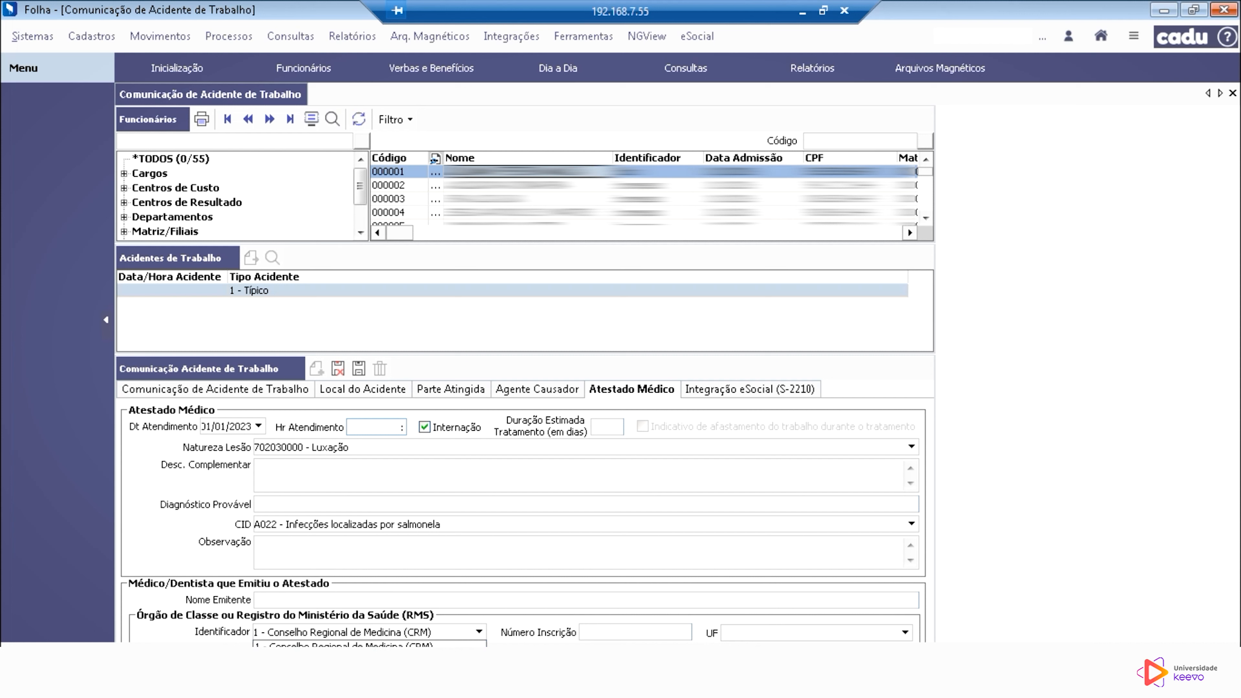
pyautogui.click(371, 674)
pyautogui.click(620, 637)
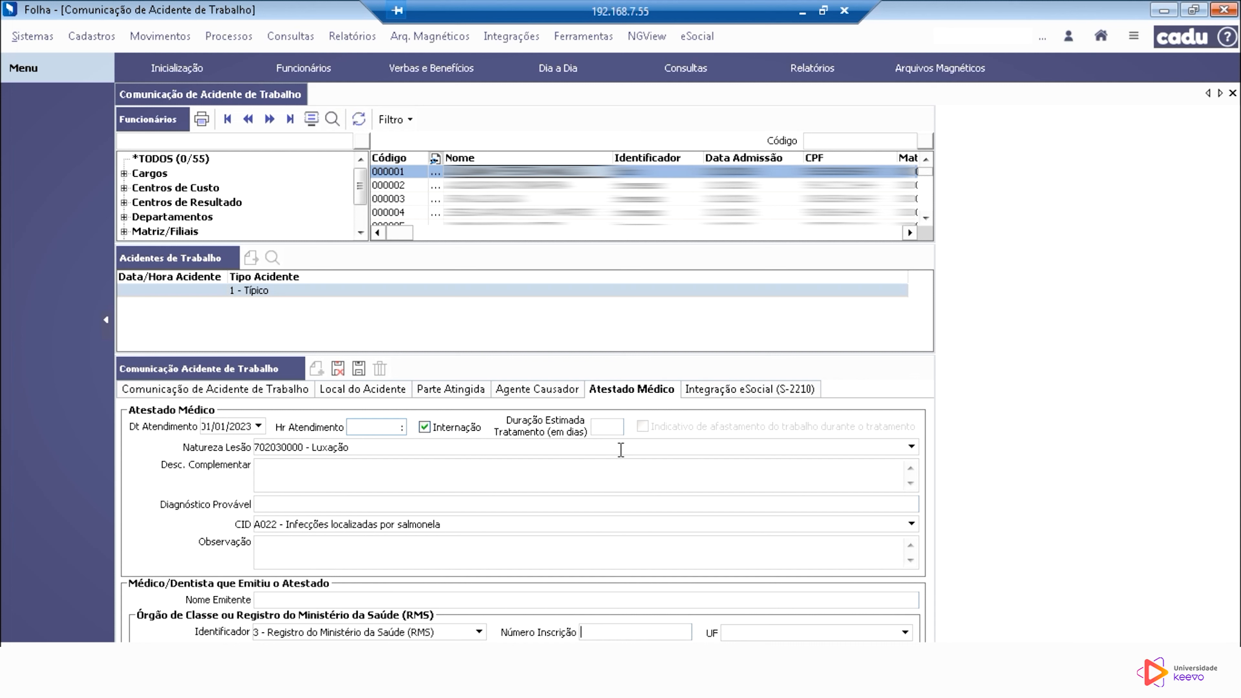
# Step: View the accident's eSocial S-2210 integration details, and close the work accident communication form
pyautogui.click(784, 391)
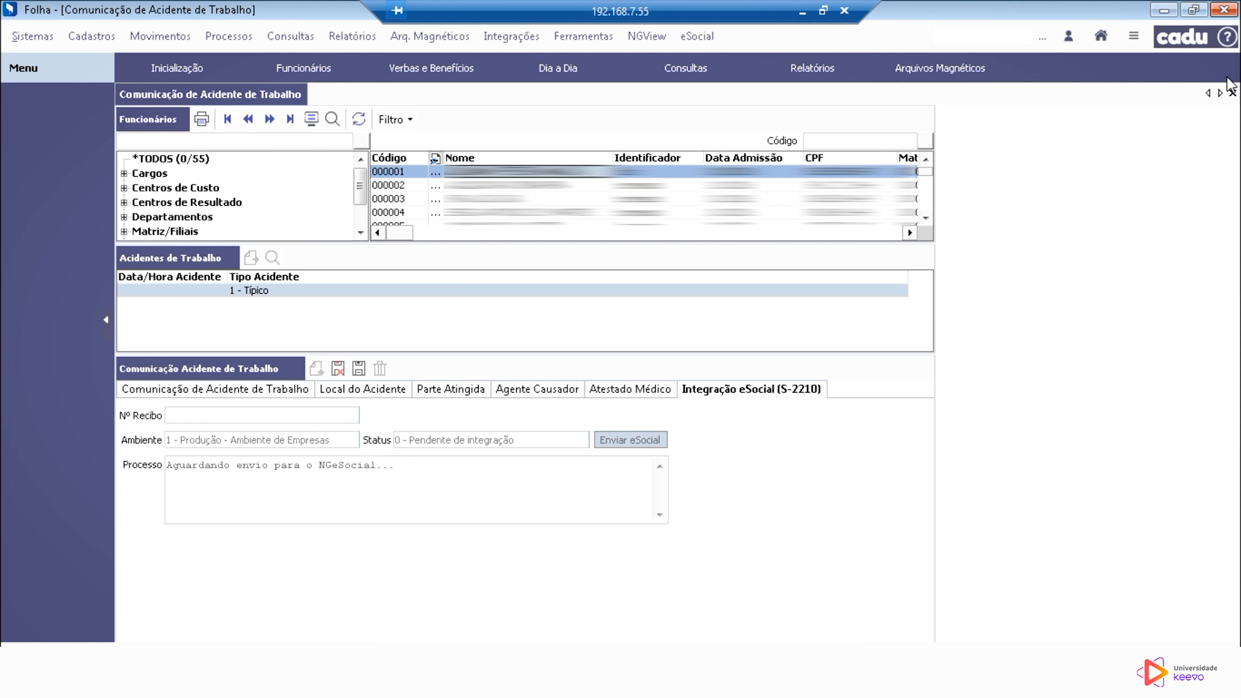
pyautogui.click(1232, 93)
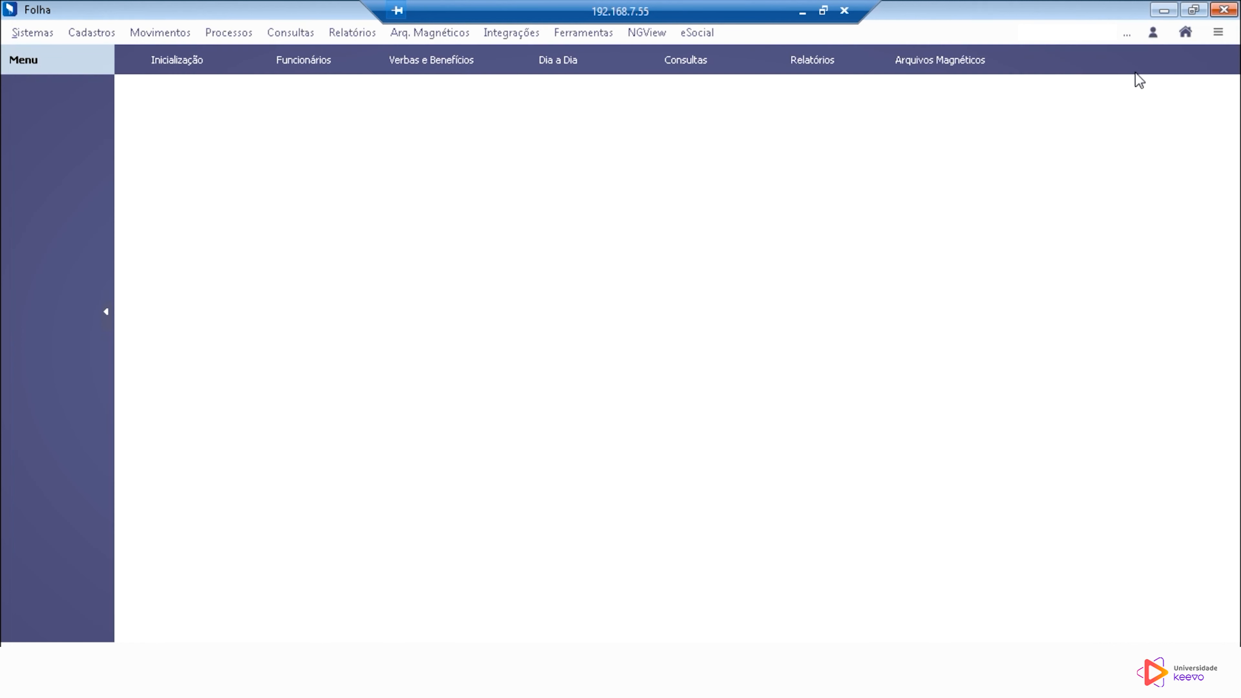
# Step: Show the routines available under Saúde e Segurança do Trabalho - SST
pyautogui.click(184, 36)
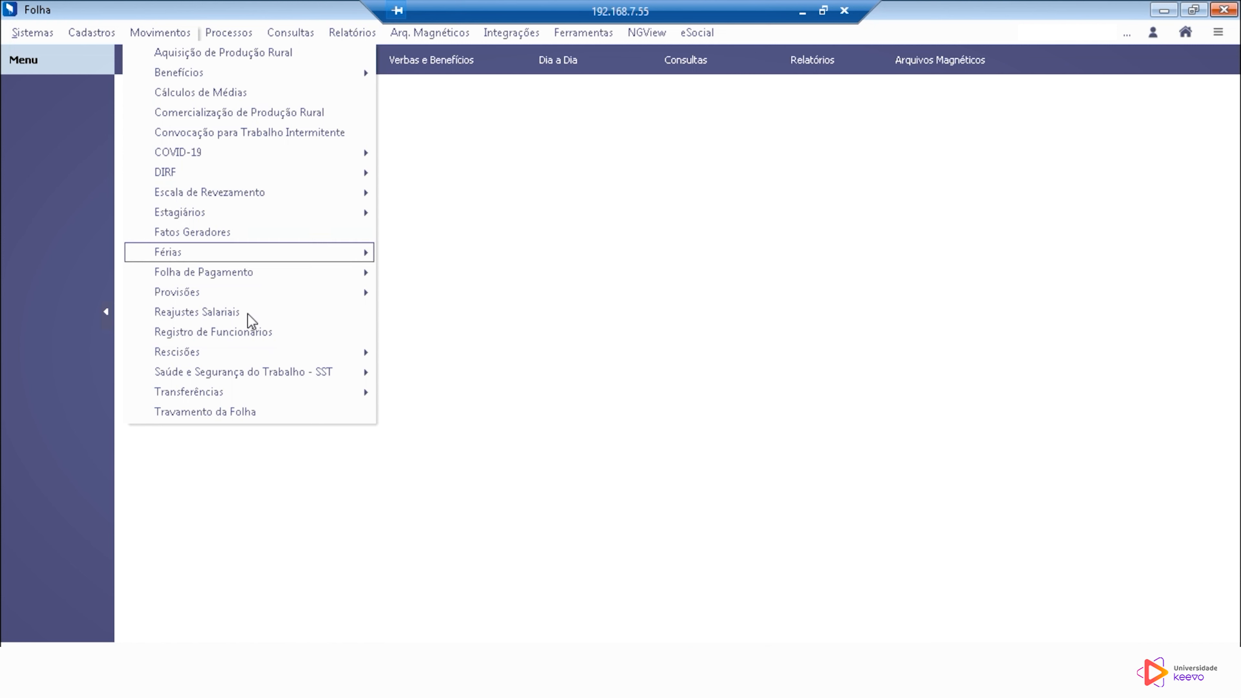
pyautogui.moveTo(253, 377)
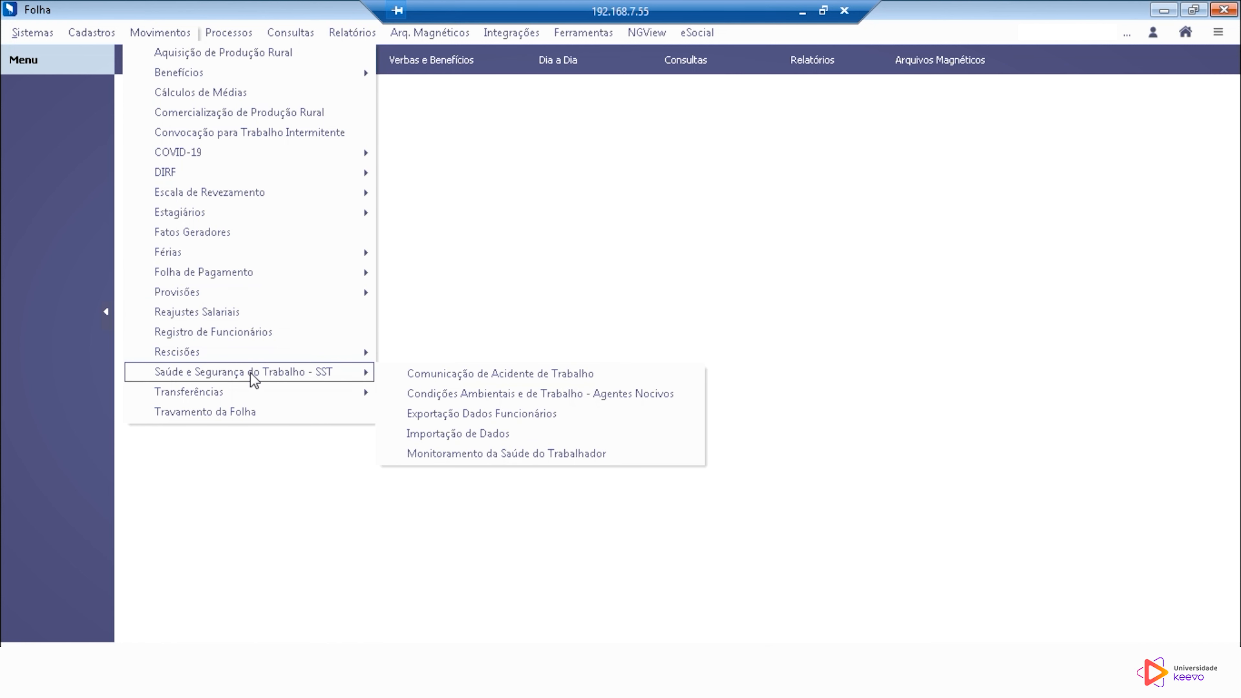
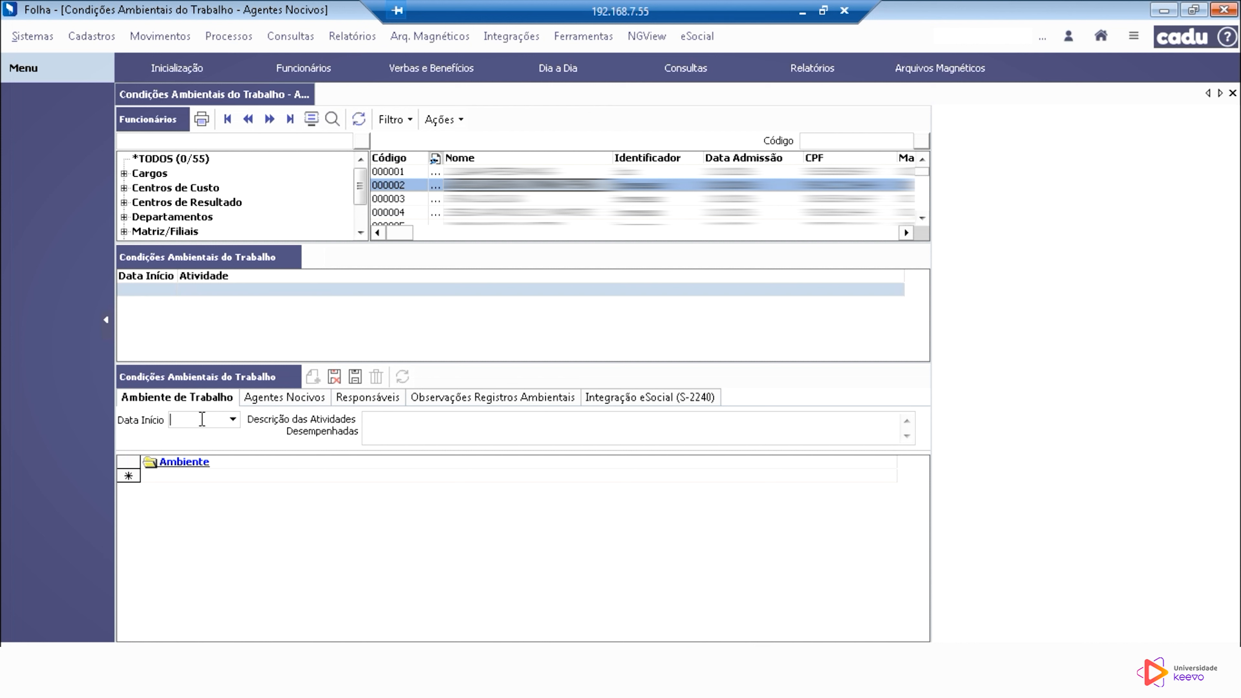
# Step: Set the working conditions record's start date to 01/02/2023 and the description of activities performed to TESTE
pyautogui.write('01/02/2023')
pyautogui.click(447, 432)
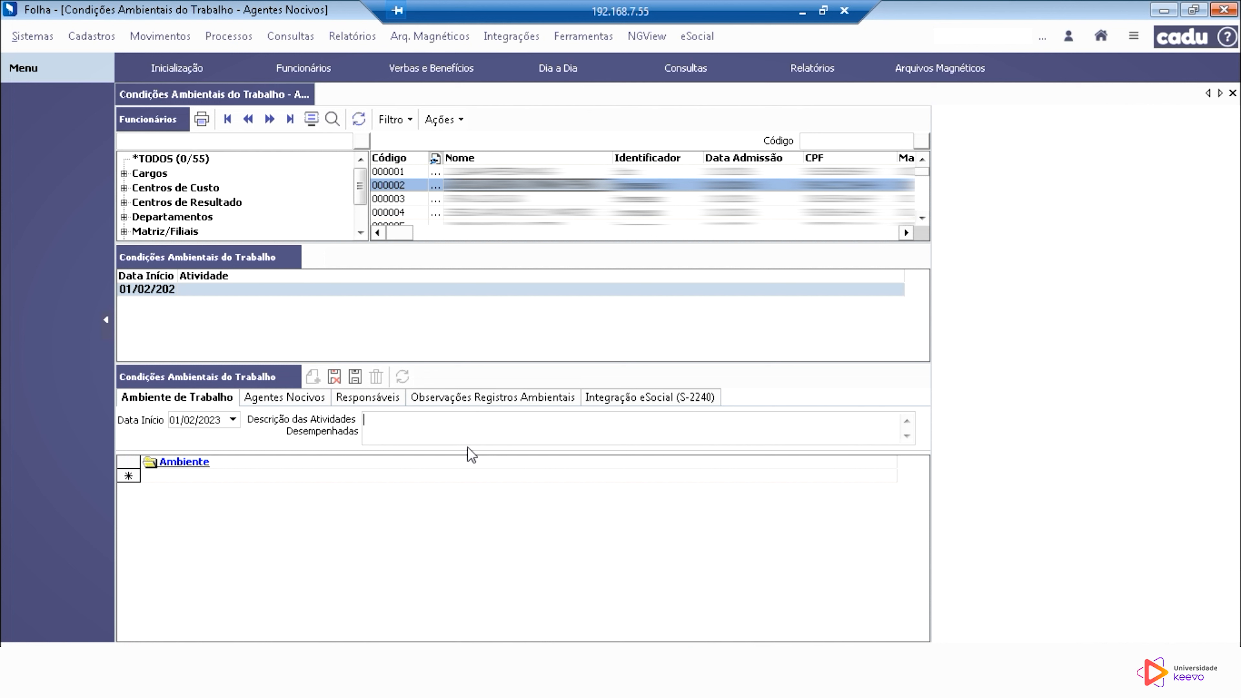
pyautogui.write('TESTE')
# Step: Set the work environment to the Obra propria entry and go to the record's harmful agents
pyautogui.click(855, 476)
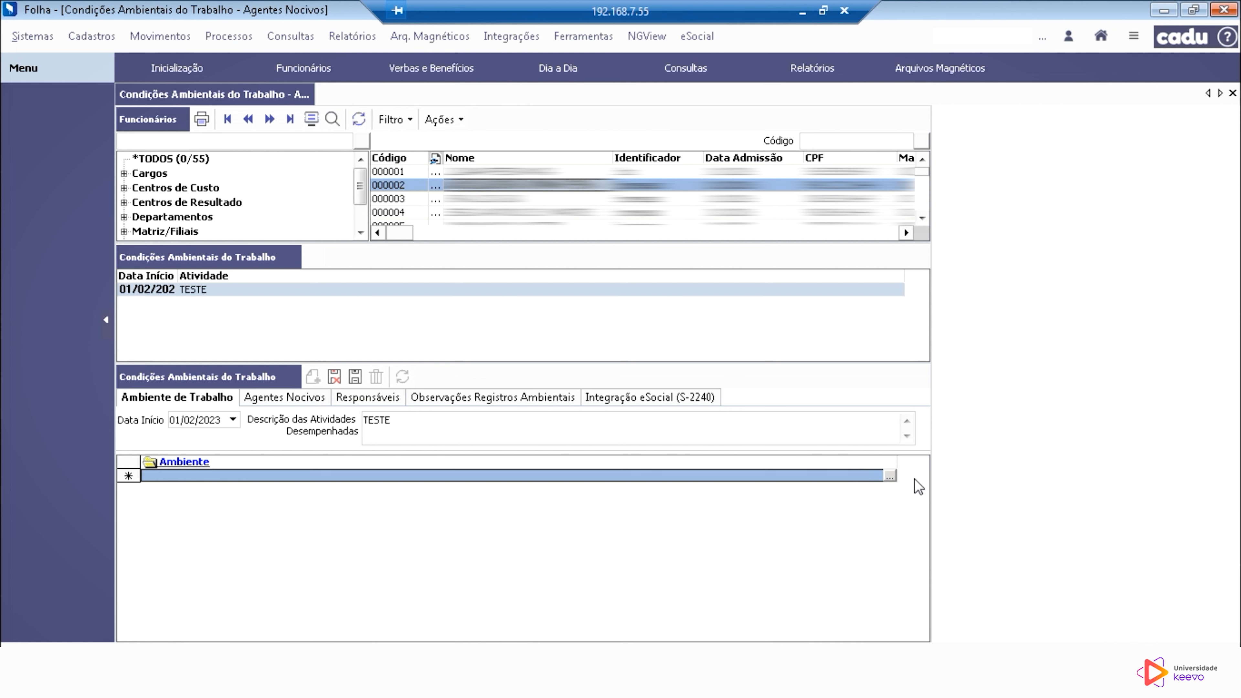
pyautogui.click(891, 475)
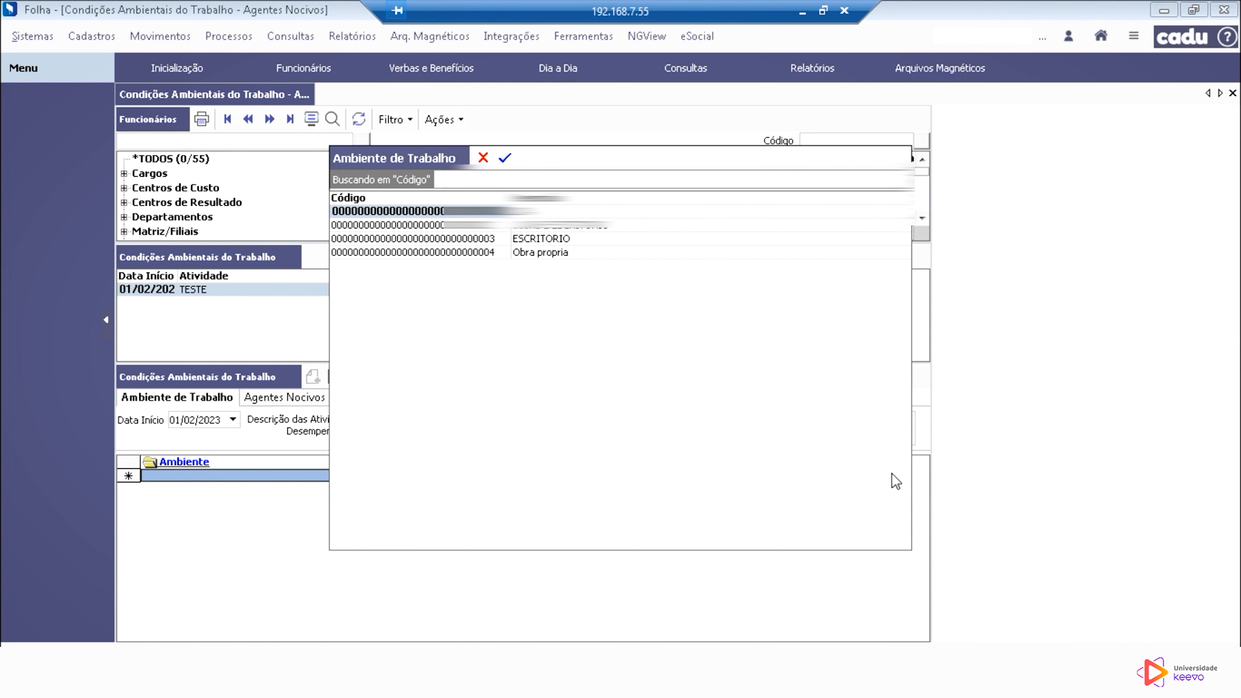
pyautogui.click(488, 253)
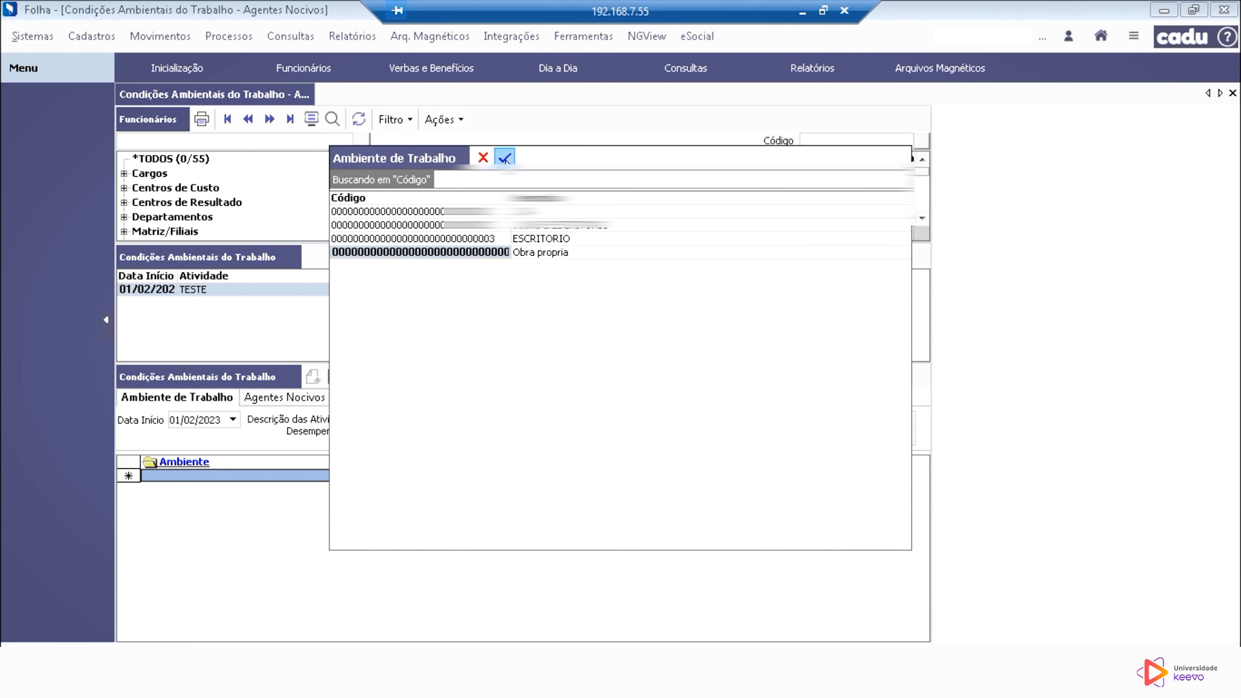
pyautogui.click(505, 158)
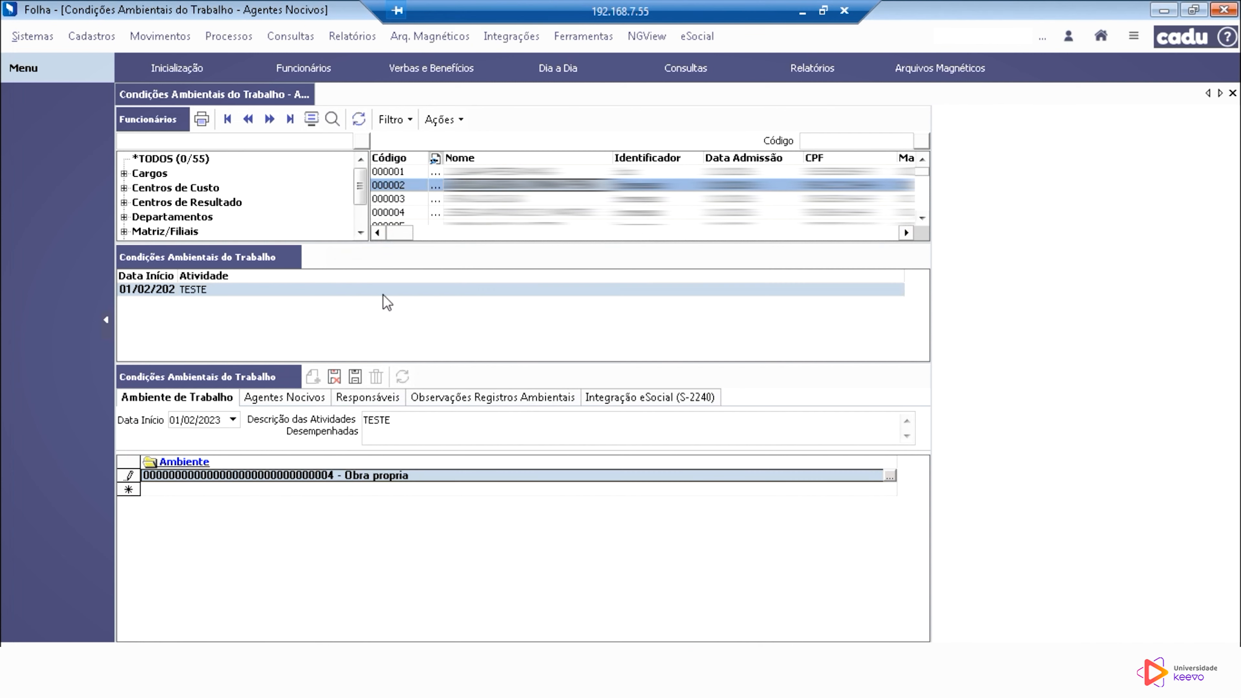
pyautogui.click(294, 400)
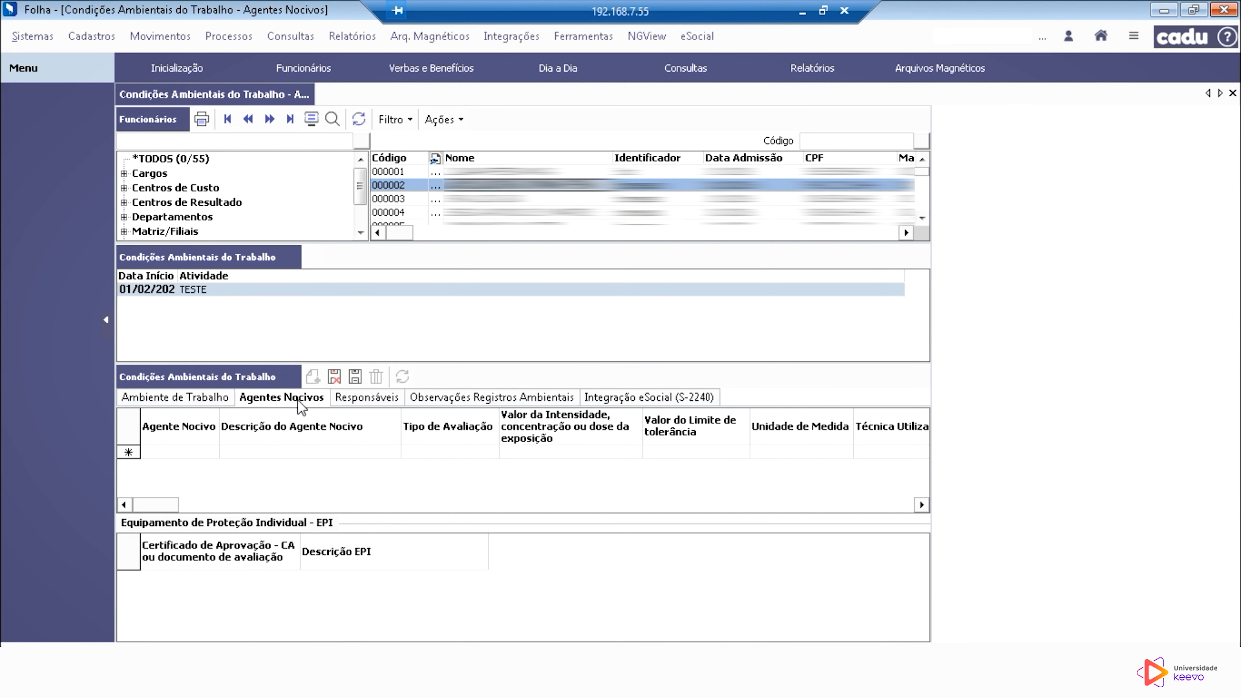
pyautogui.click(199, 455)
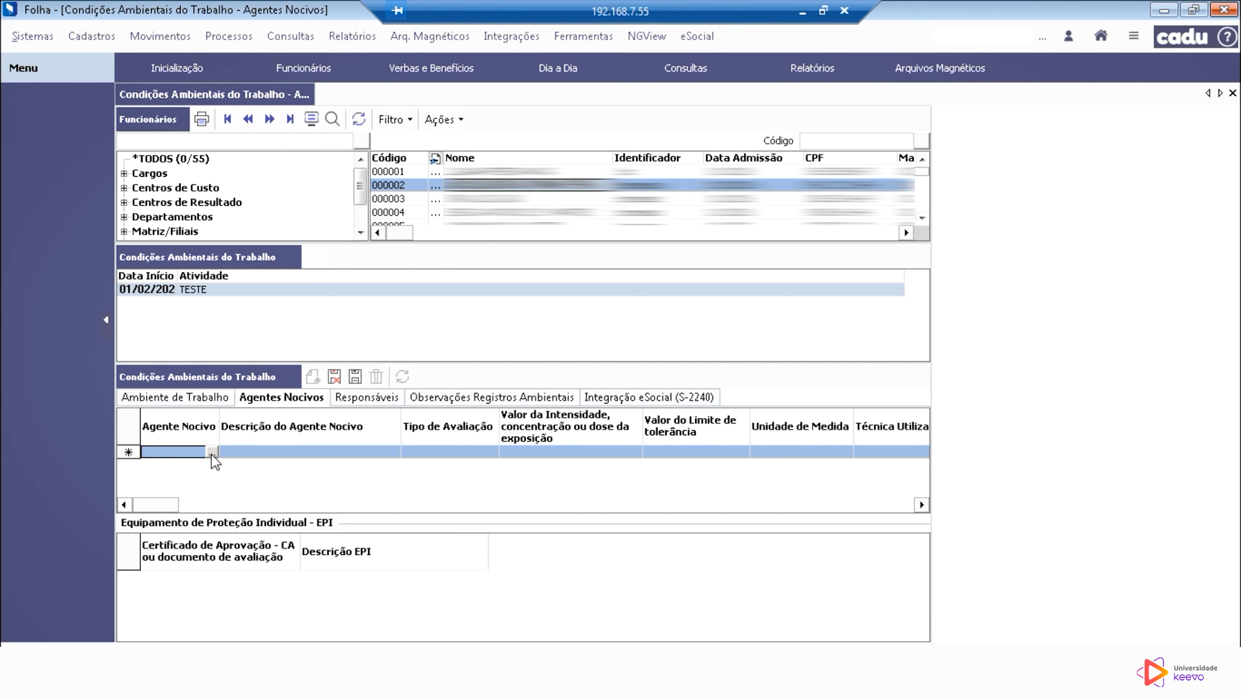
pyautogui.click(211, 452)
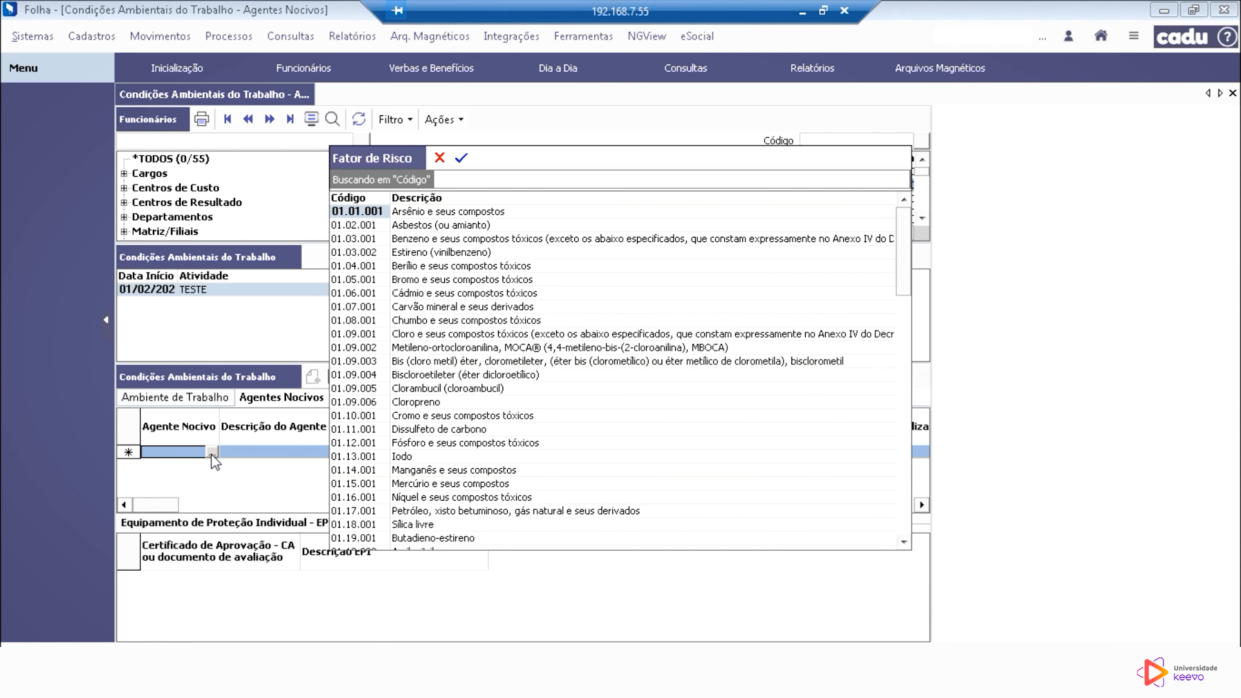
pyautogui.click(554, 406)
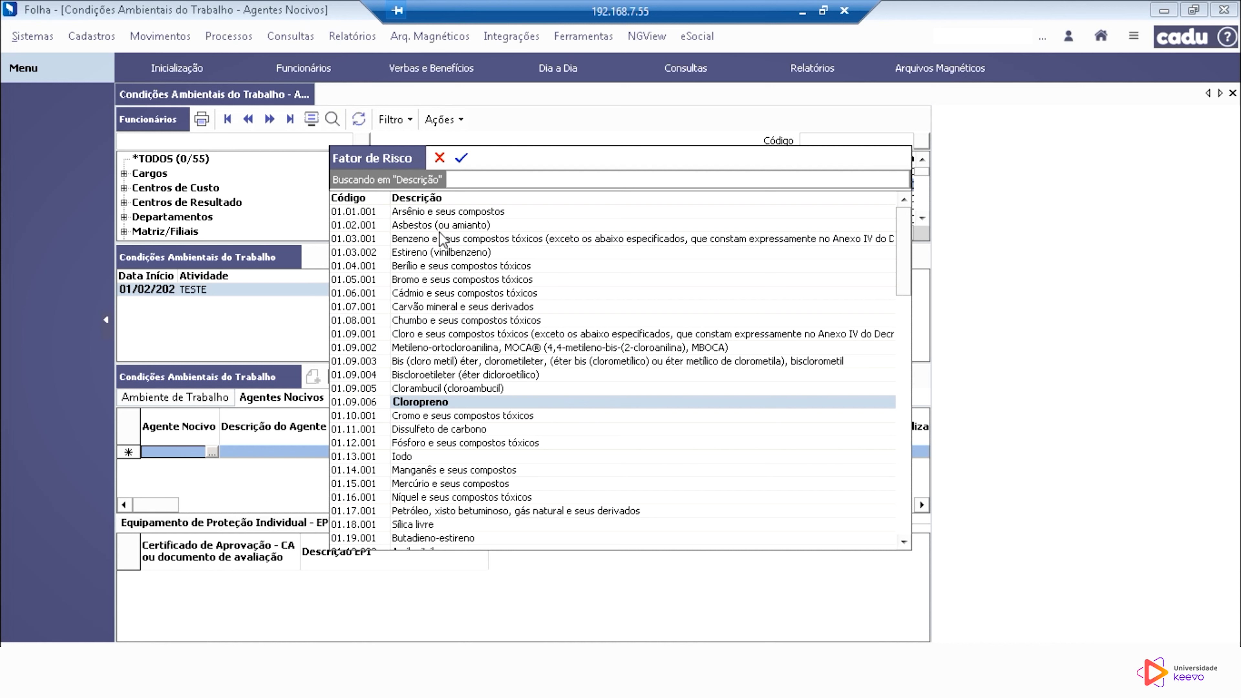
pyautogui.click(465, 311)
pyautogui.click(217, 457)
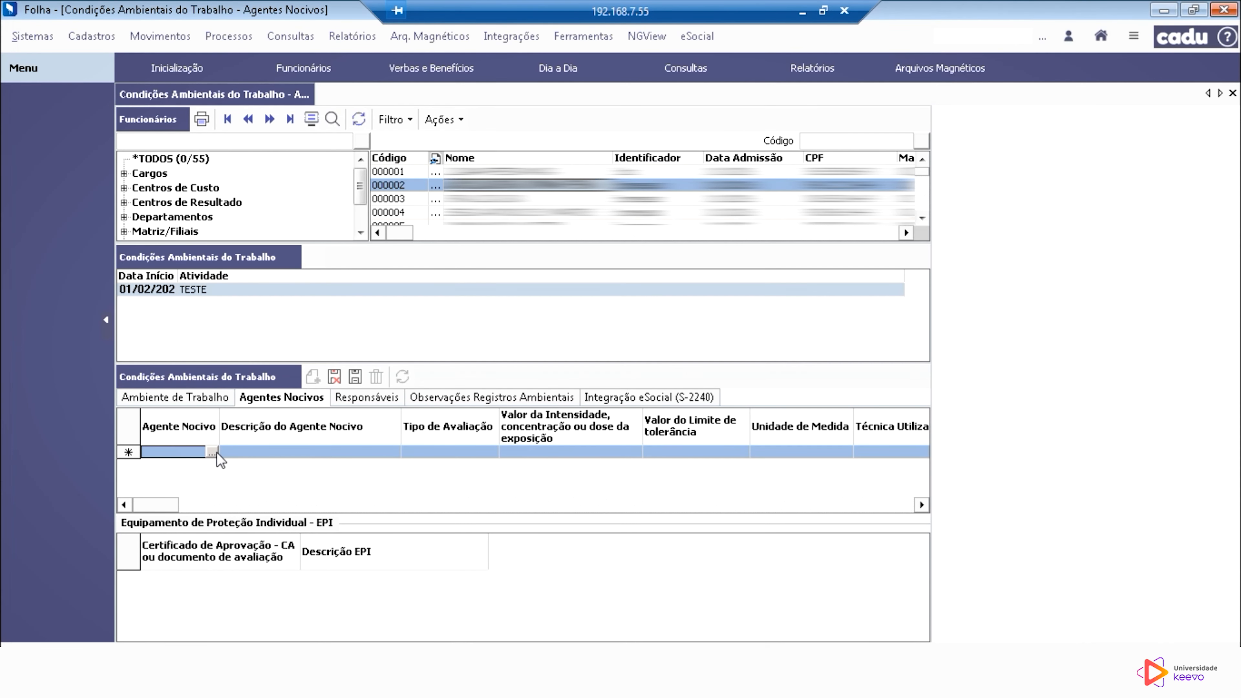
# Step: Set the harmful agent to 09.01.001 - Ausência de agente nocivo ou de atividades previstas no Anexo IV do Decreto 3.048/1999
pyautogui.click(212, 452)
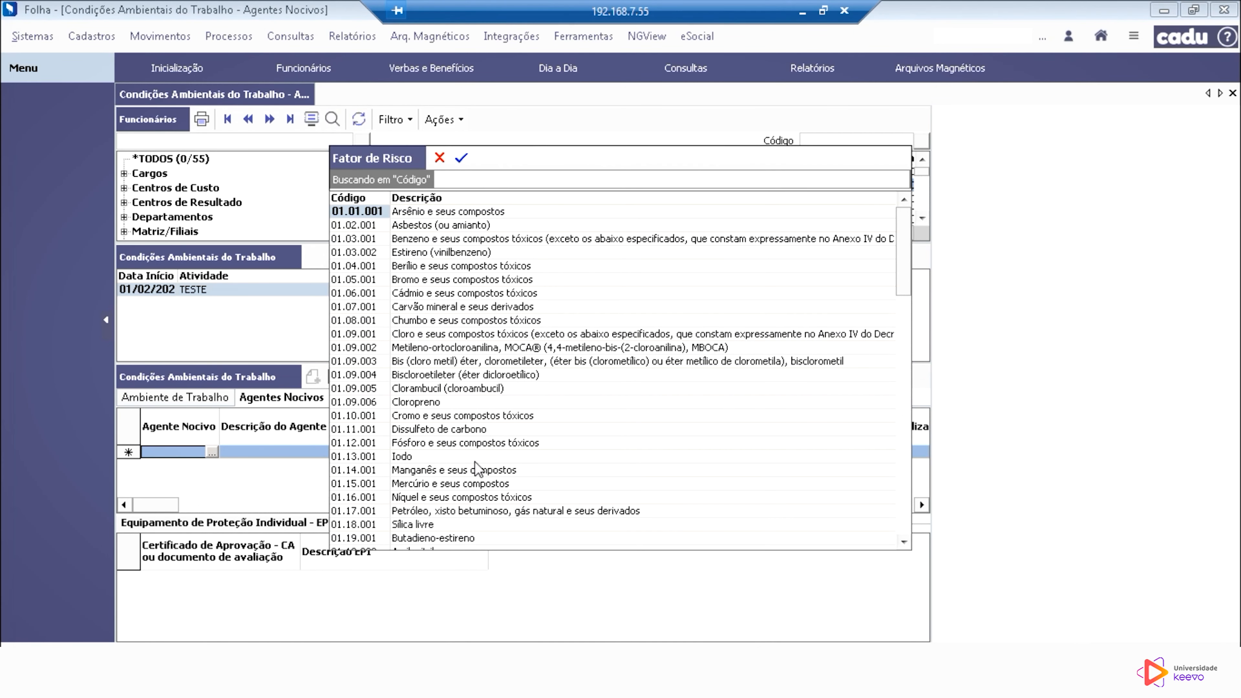
pyautogui.scroll(-3, 478, 468)
pyautogui.scroll(-10, 477, 468)
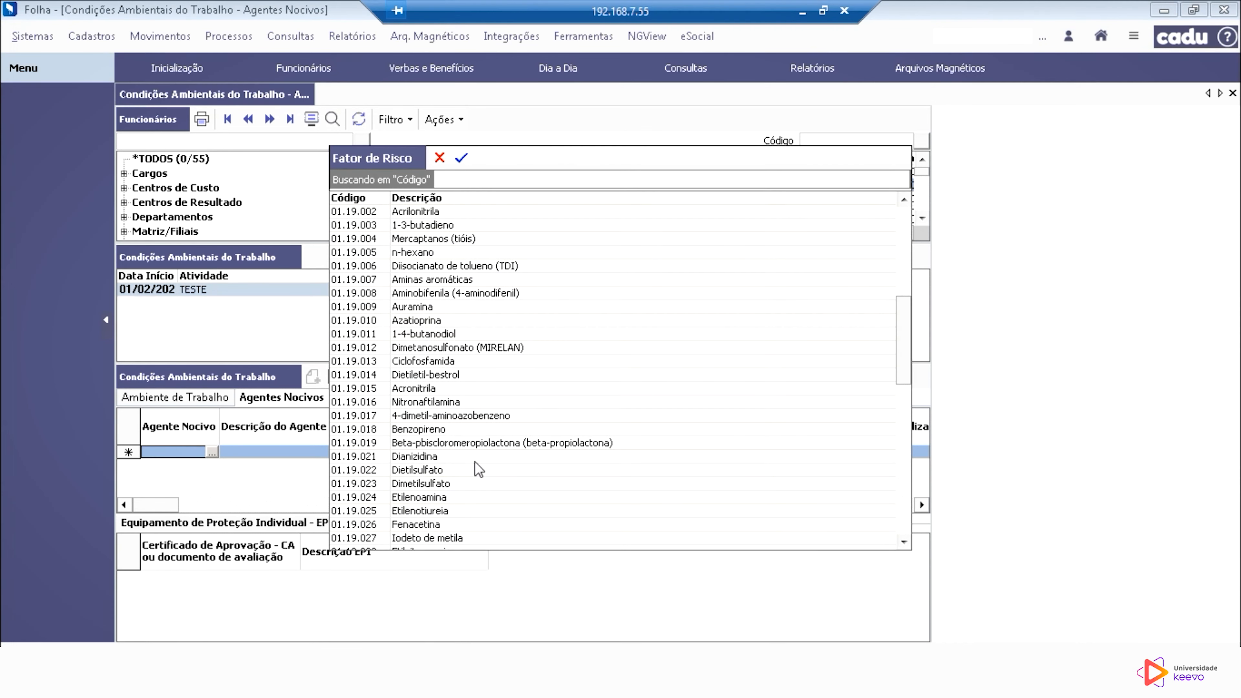
pyautogui.scroll(-8, 478, 468)
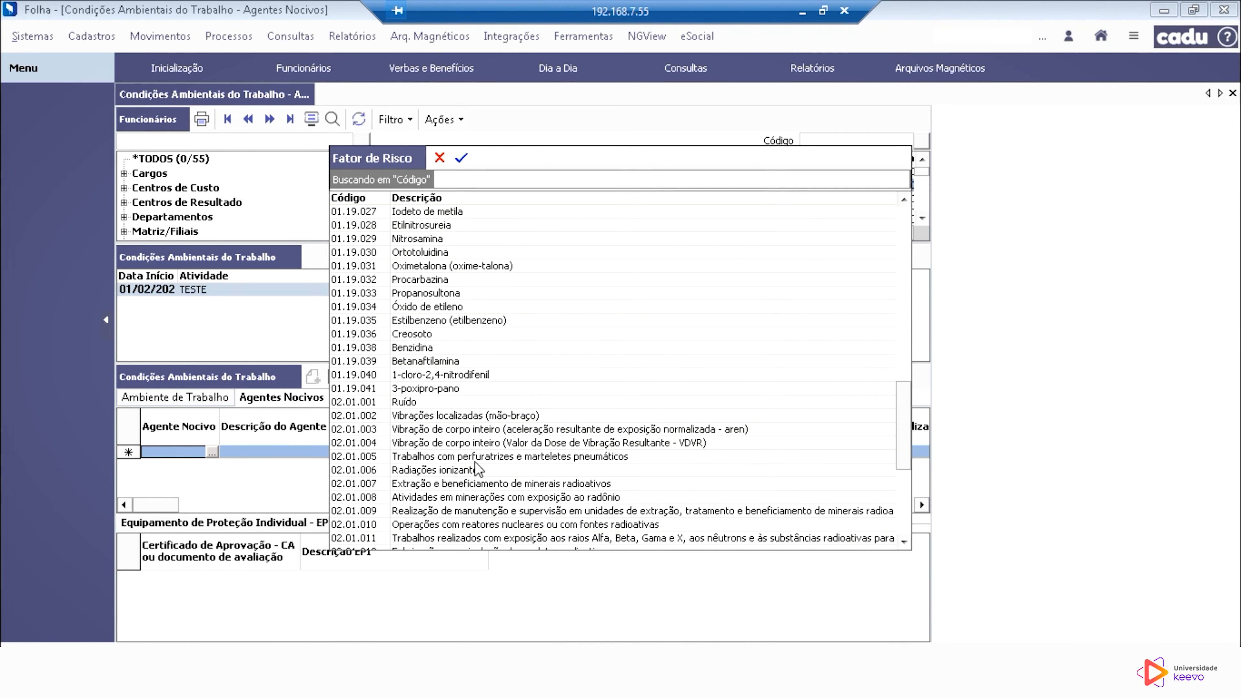
pyautogui.scroll(-3, 478, 468)
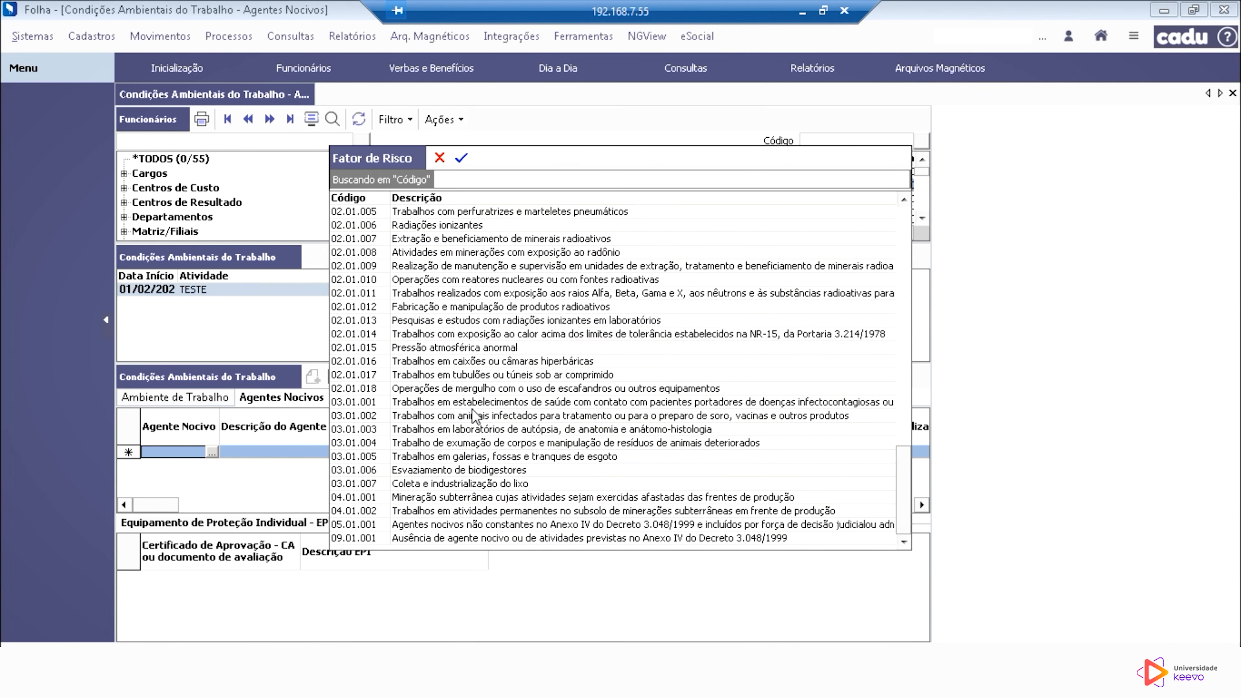
pyautogui.click(361, 539)
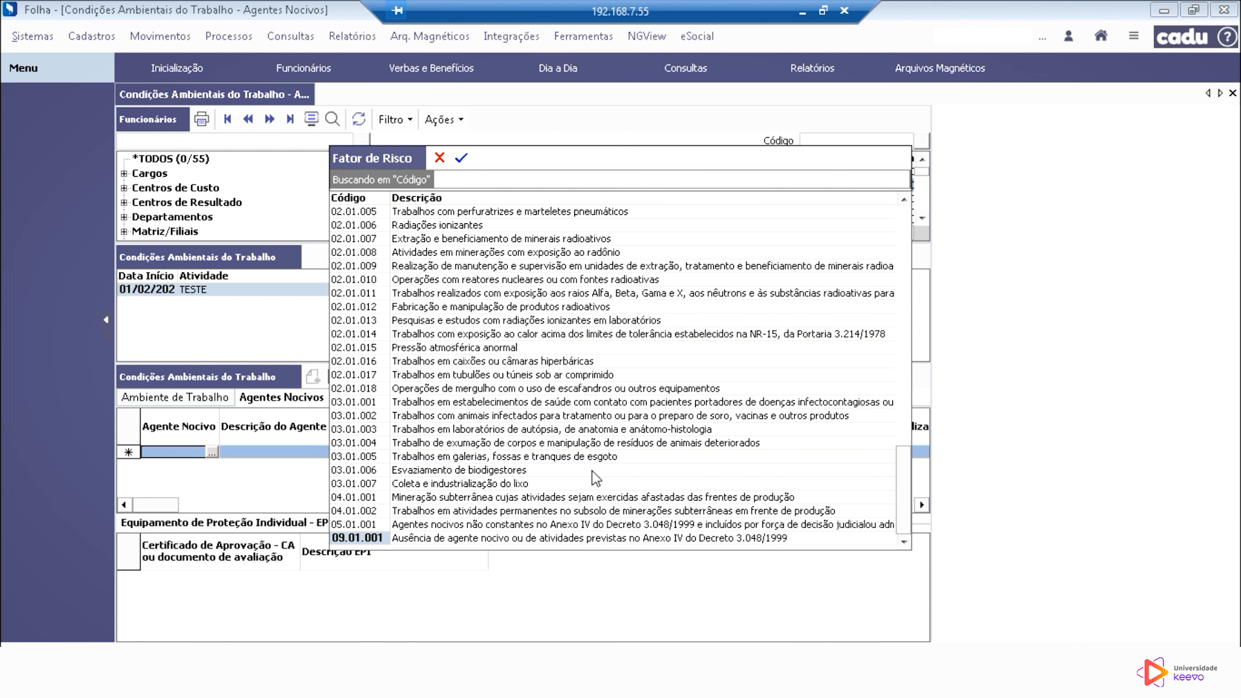
pyautogui.click(463, 158)
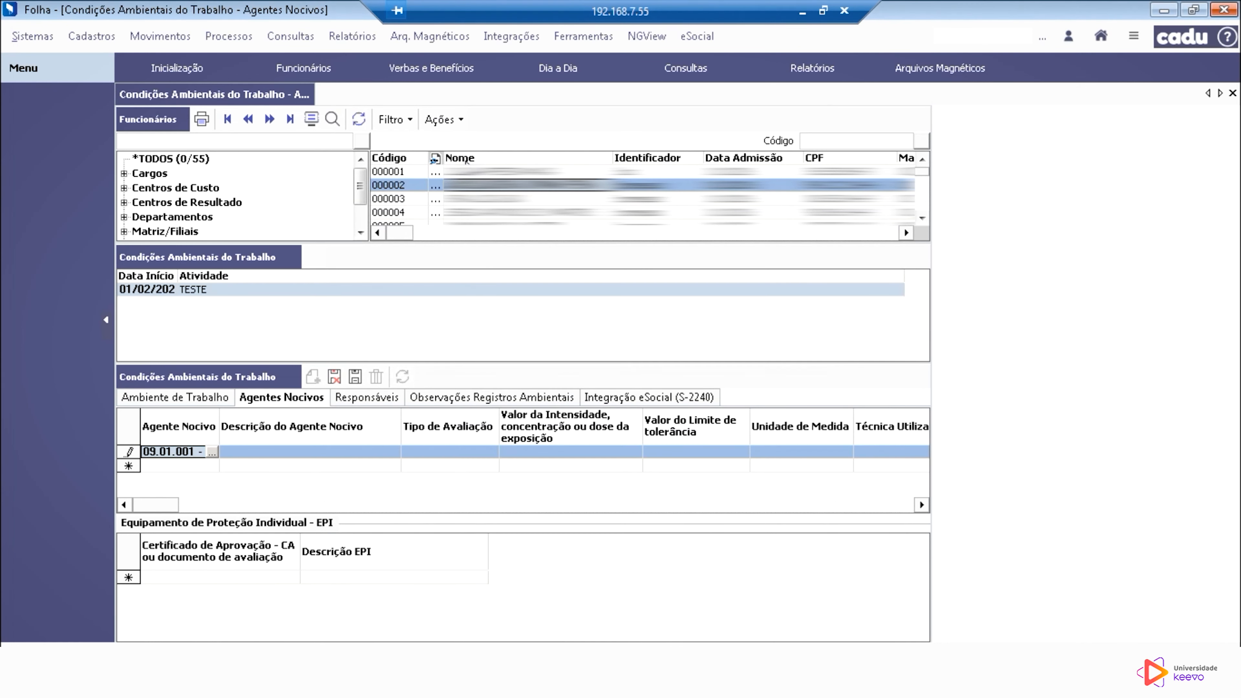
# Step: Try to choose an evaluation type for harmful agent 09.01.001, leaving its description blank
pyautogui.click(378, 458)
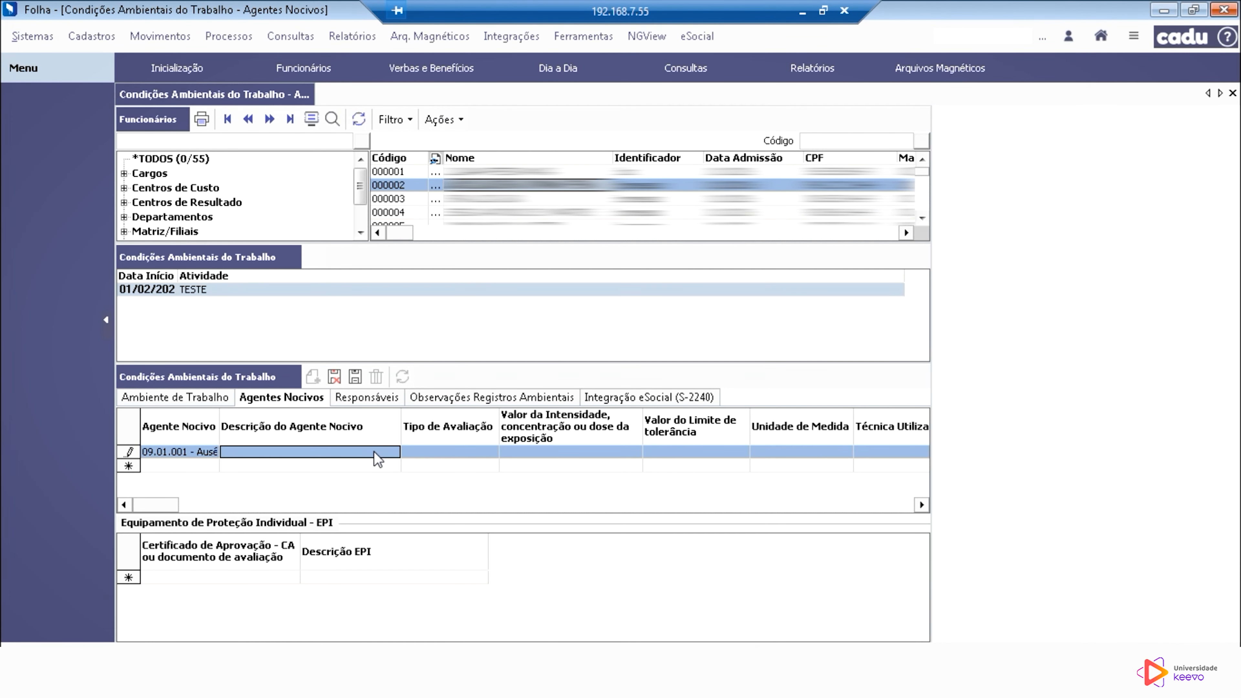
pyautogui.click(426, 454)
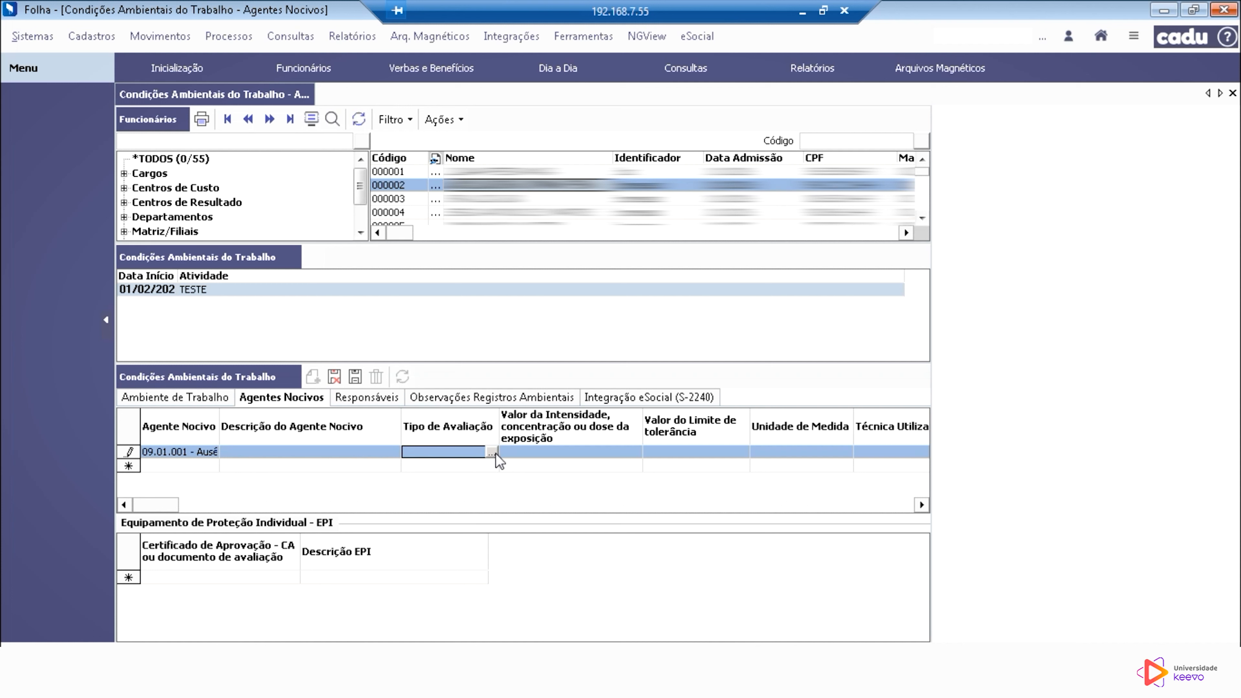
pyautogui.click(496, 454)
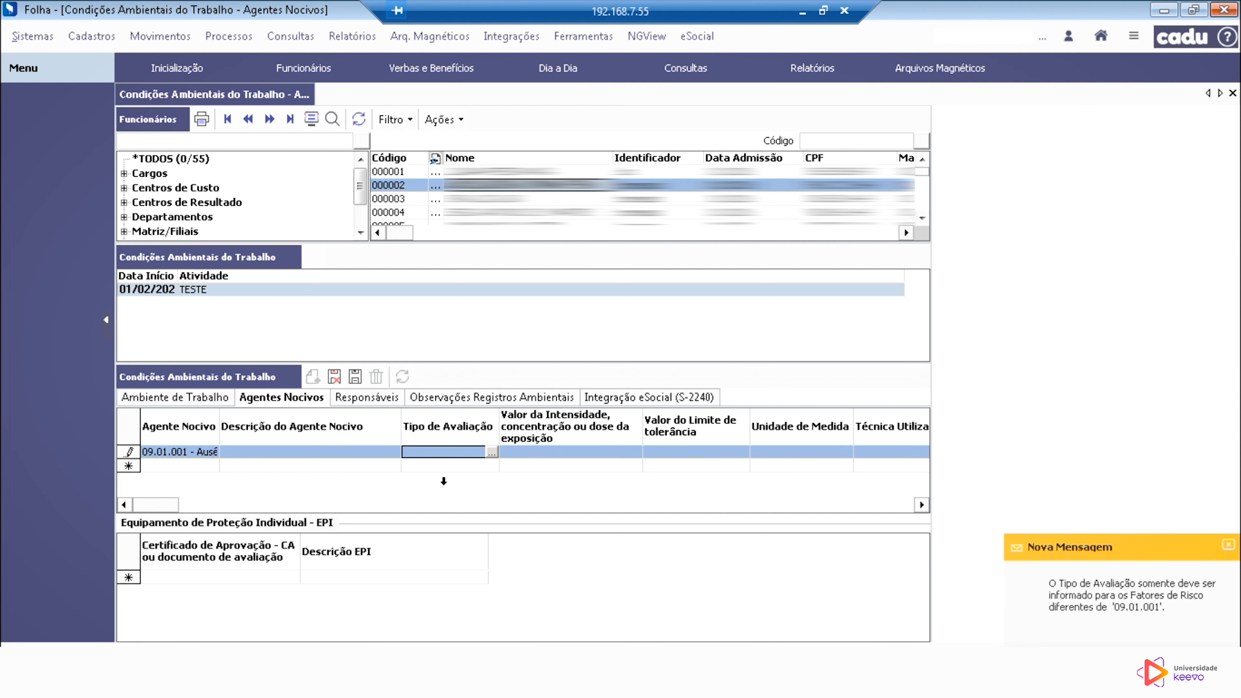
# Step: Change the harmful agent to 01.01.001 - Arsênio e seus compostos
pyautogui.click(196, 452)
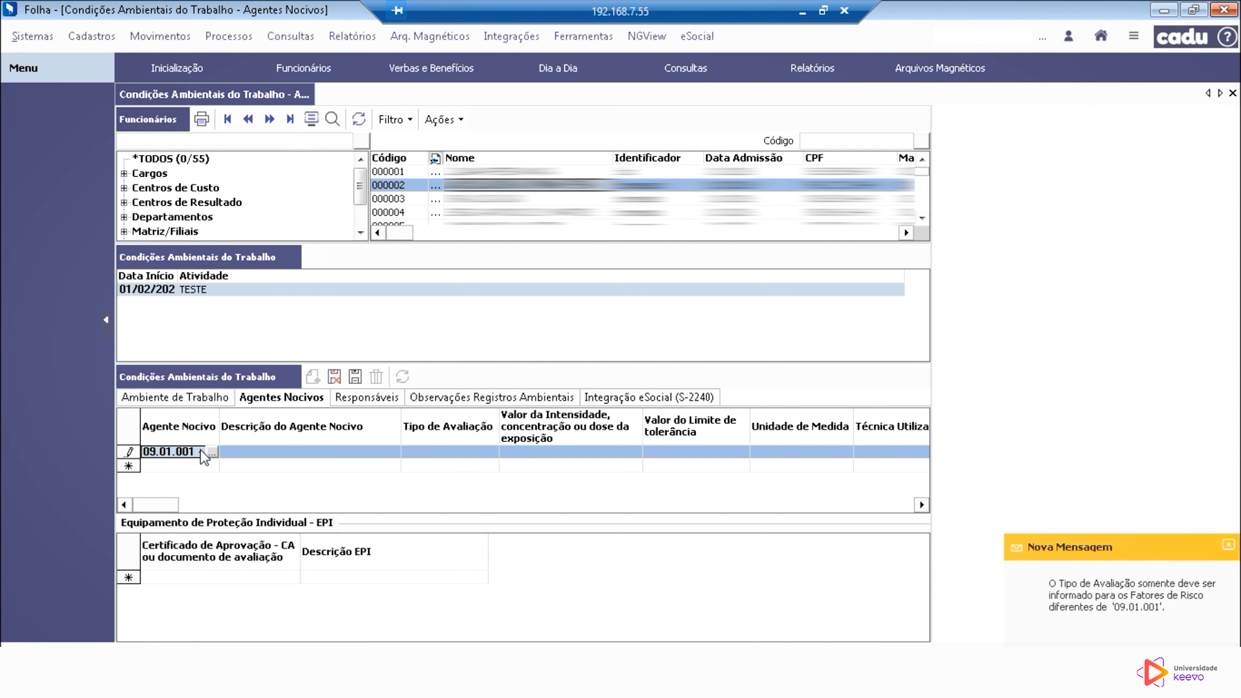
pyautogui.click(212, 451)
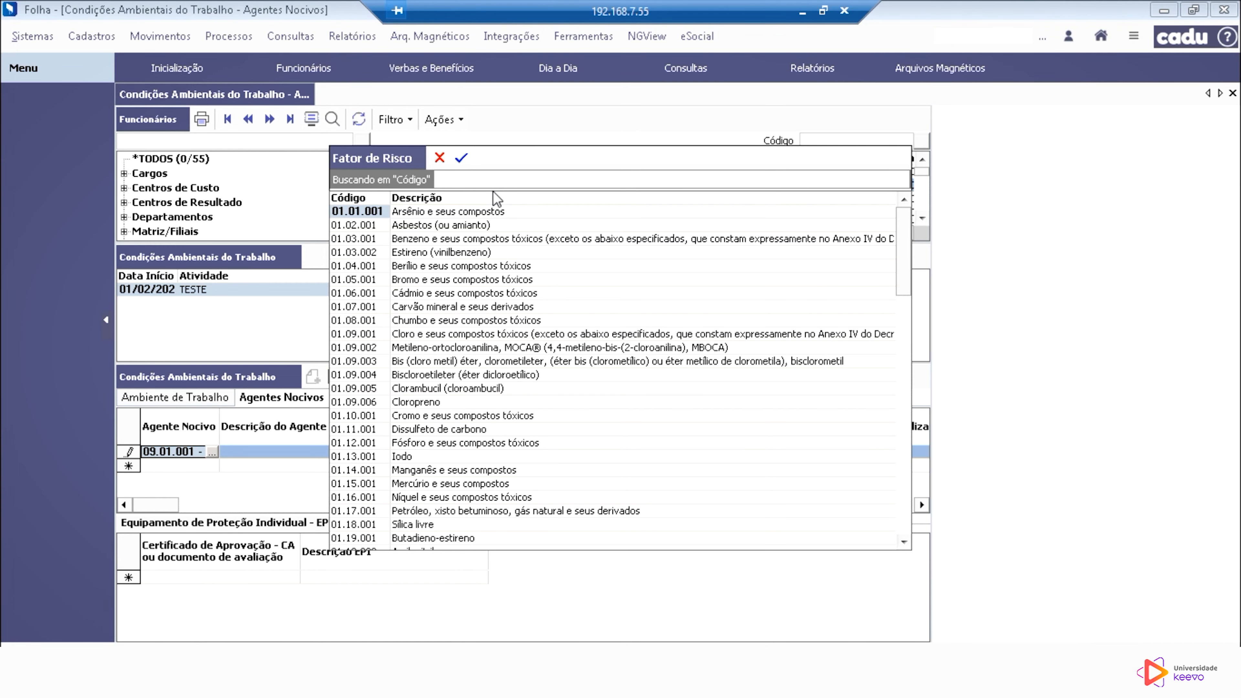
pyautogui.click(460, 159)
pyautogui.click(302, 457)
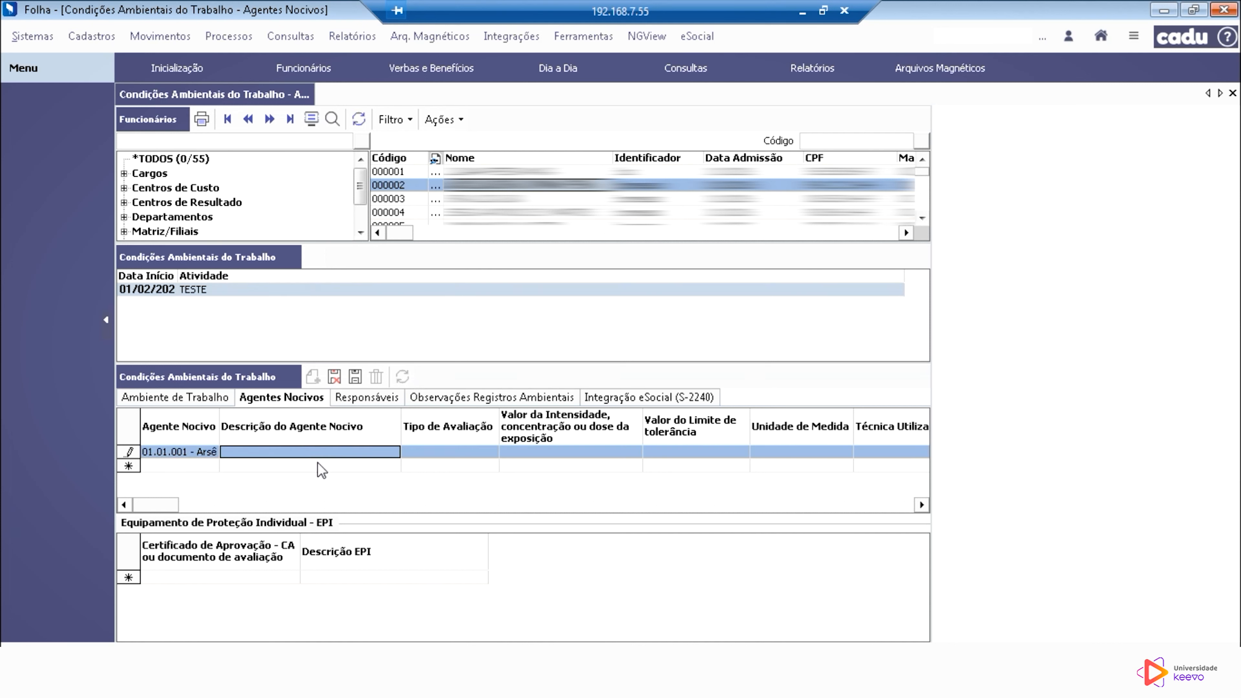
# Step: Set the arsenic agent's evaluation type to 1 - Critério quantitativo and its exposure intensity, concentration or dose value to 1
pyautogui.click(494, 453)
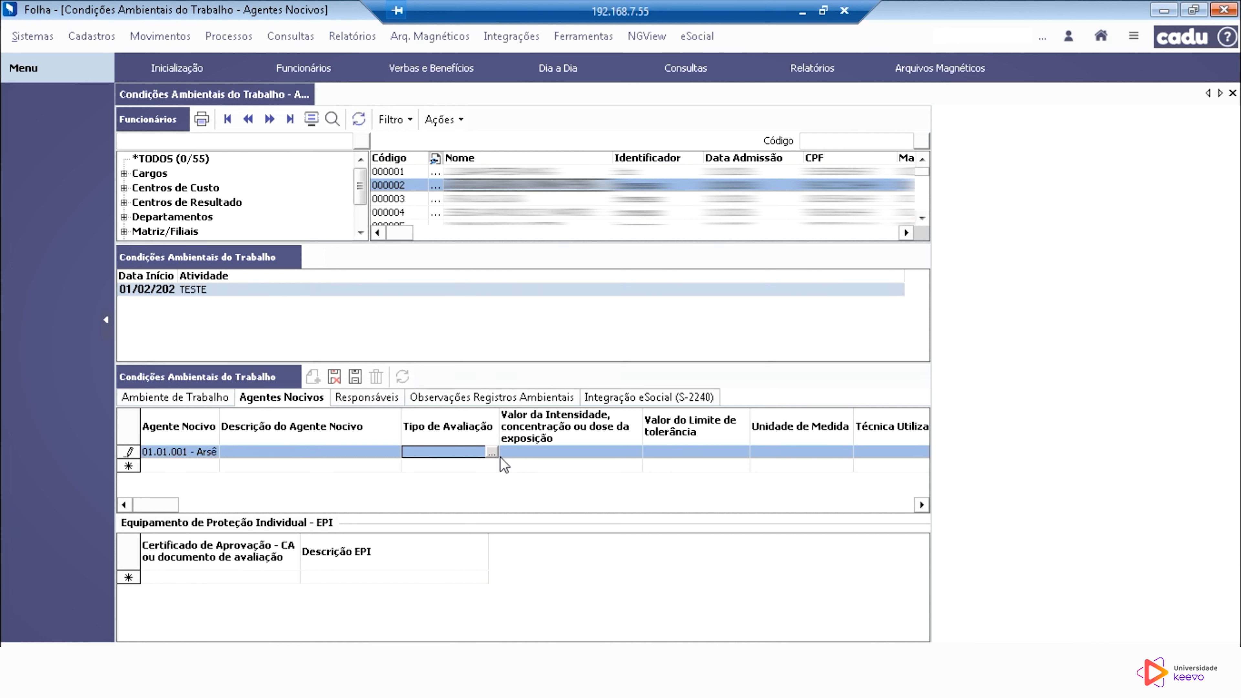
pyautogui.click(492, 452)
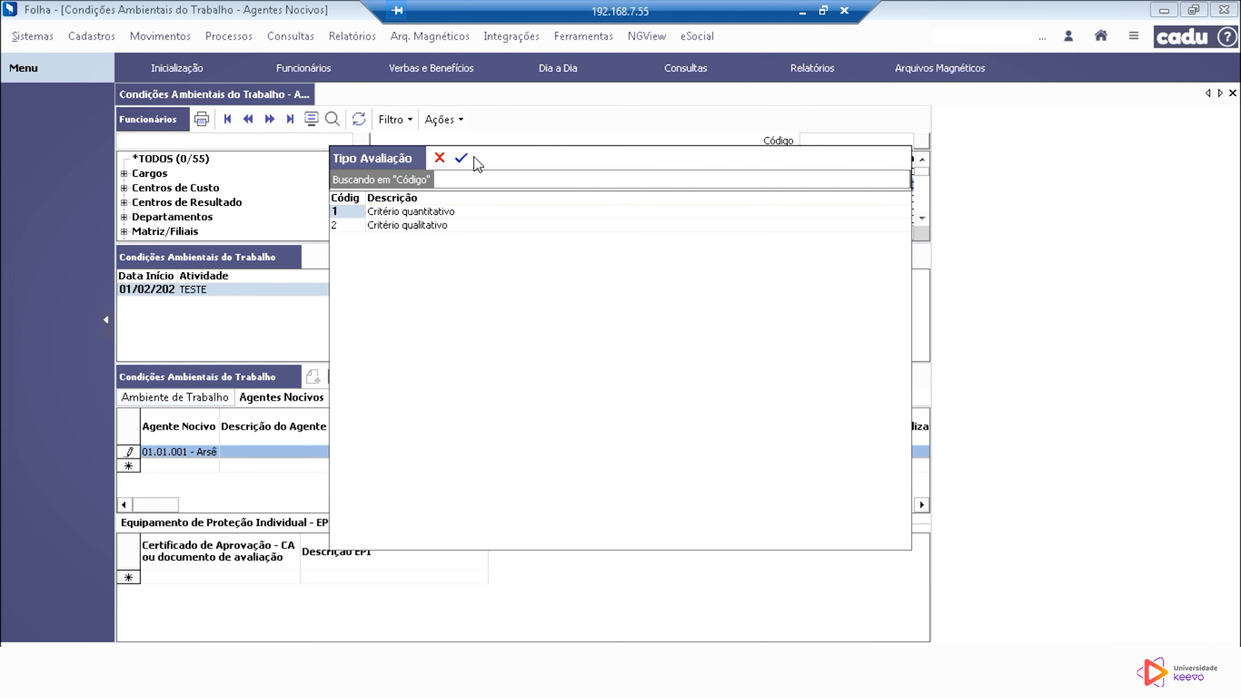
pyautogui.click(463, 159)
pyautogui.click(570, 452)
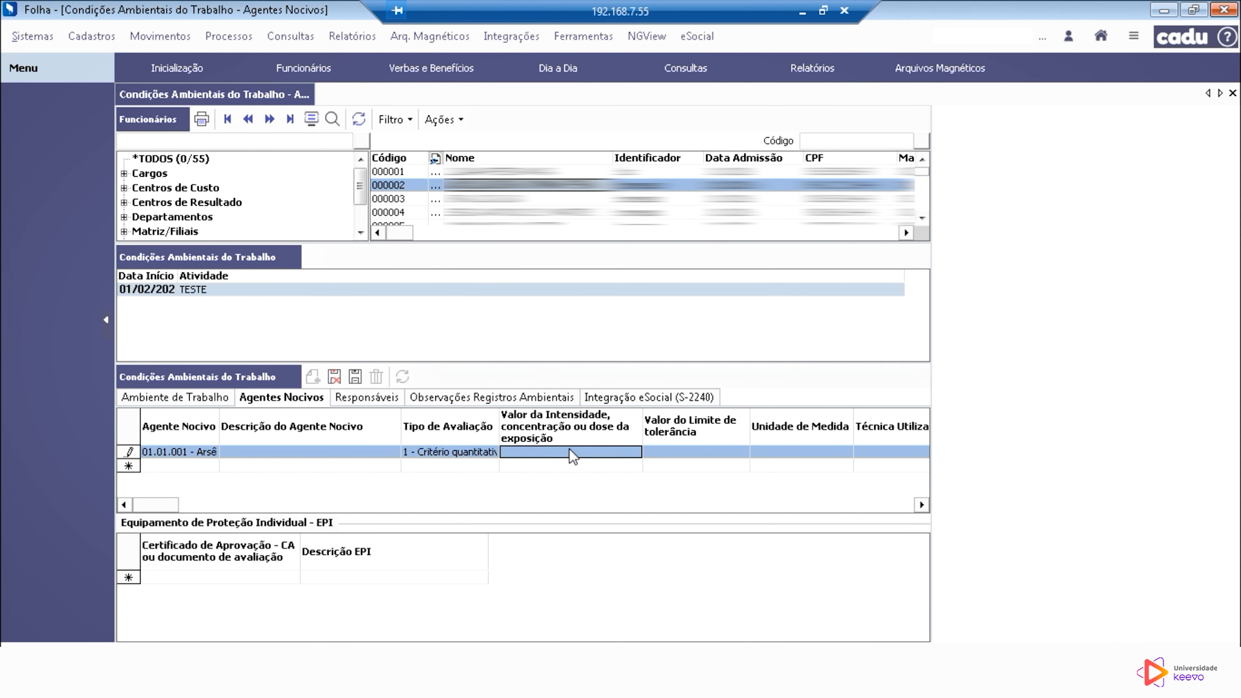
pyautogui.click(590, 453)
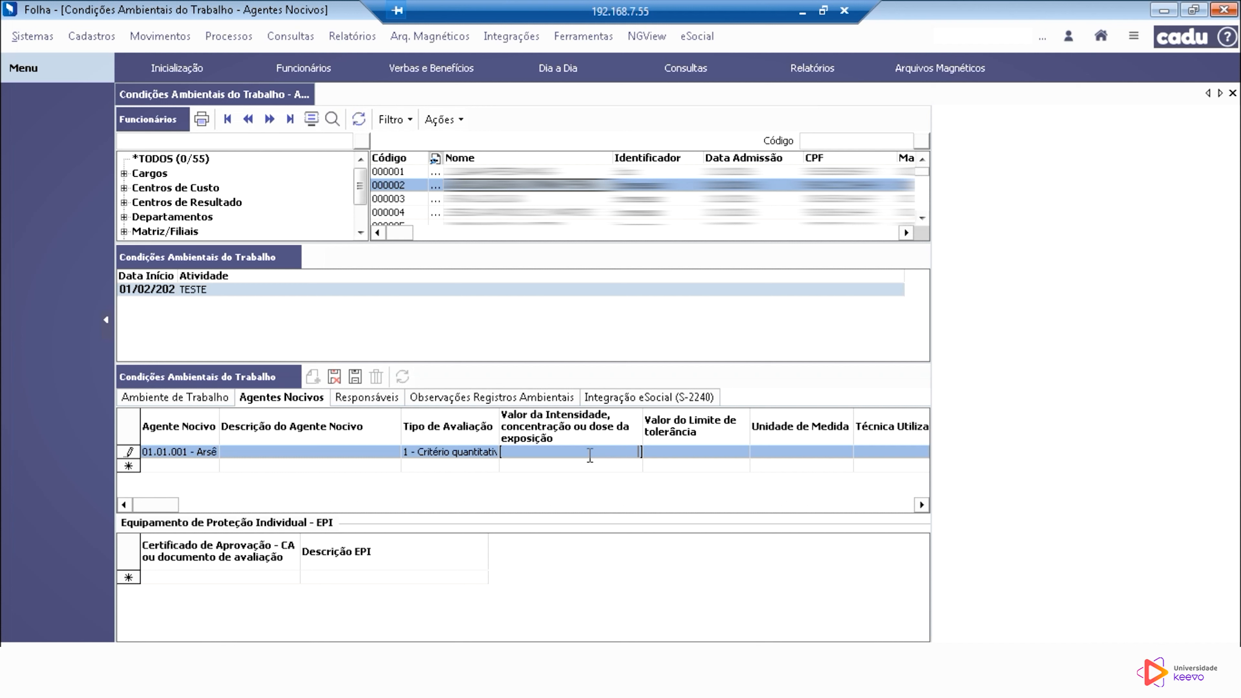
pyautogui.write('1')
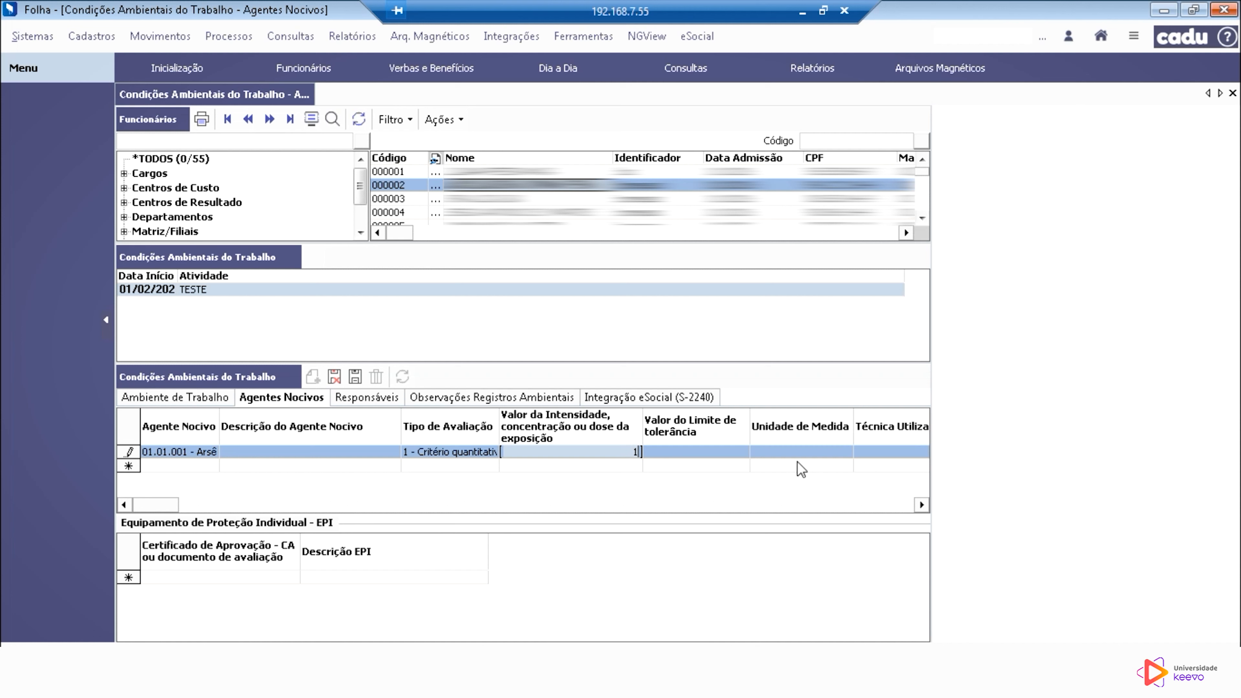
pyautogui.click(708, 449)
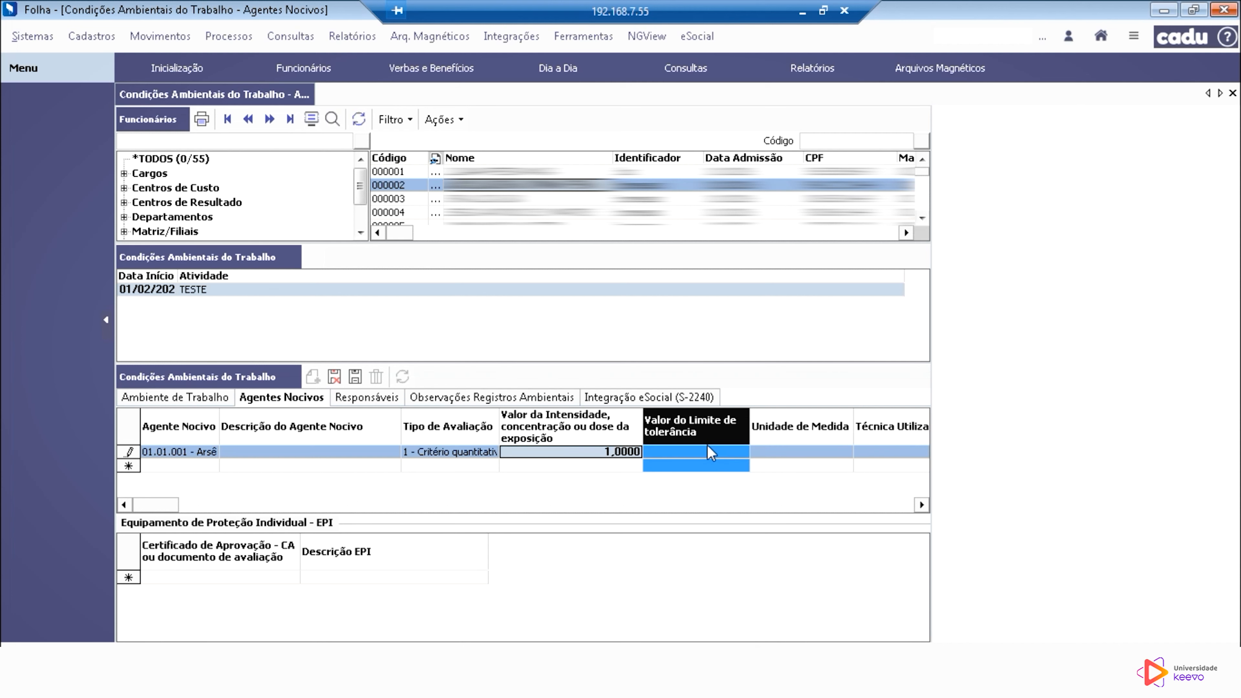
# Step: Change the arsenic agent's evaluation type to 2 - Critério qualitativo
pyautogui.click(463, 461)
pyautogui.click(467, 452)
pyautogui.click(493, 453)
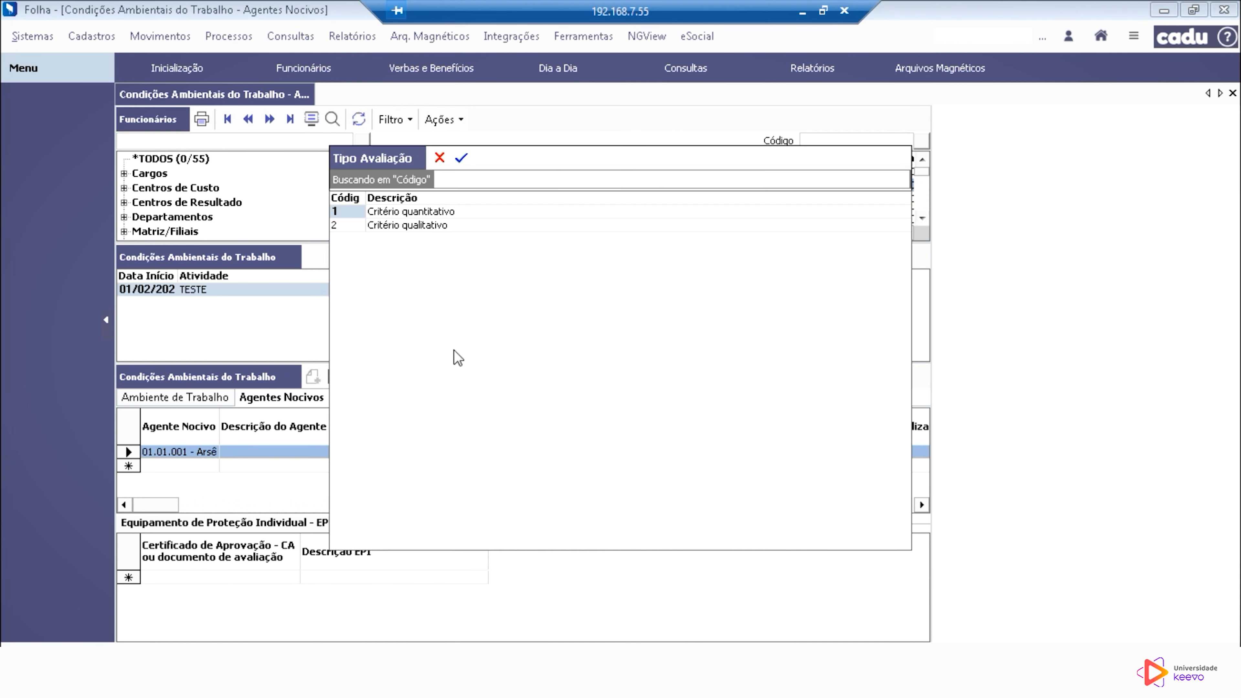
pyautogui.click(393, 225)
pyautogui.click(461, 158)
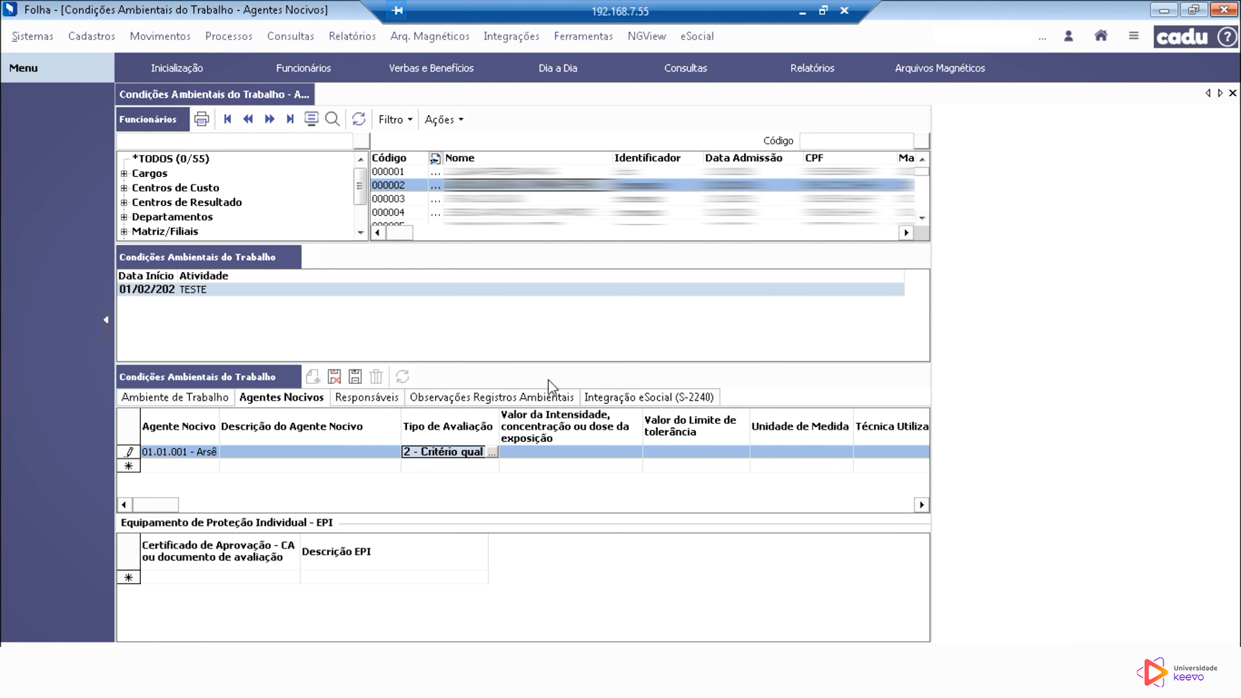
# Step: Try to fill in the exposure intensity and tolerance limit values for the qualitatively evaluated arsenic agent
pyautogui.click(581, 455)
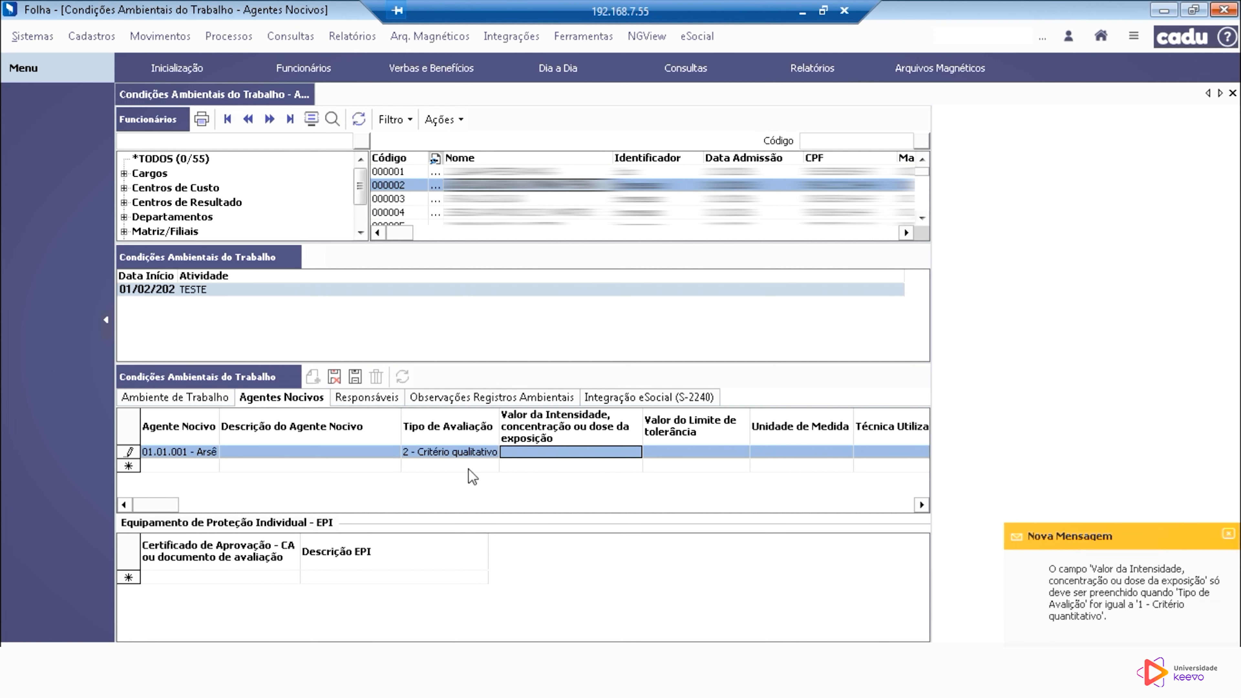
pyautogui.click(714, 453)
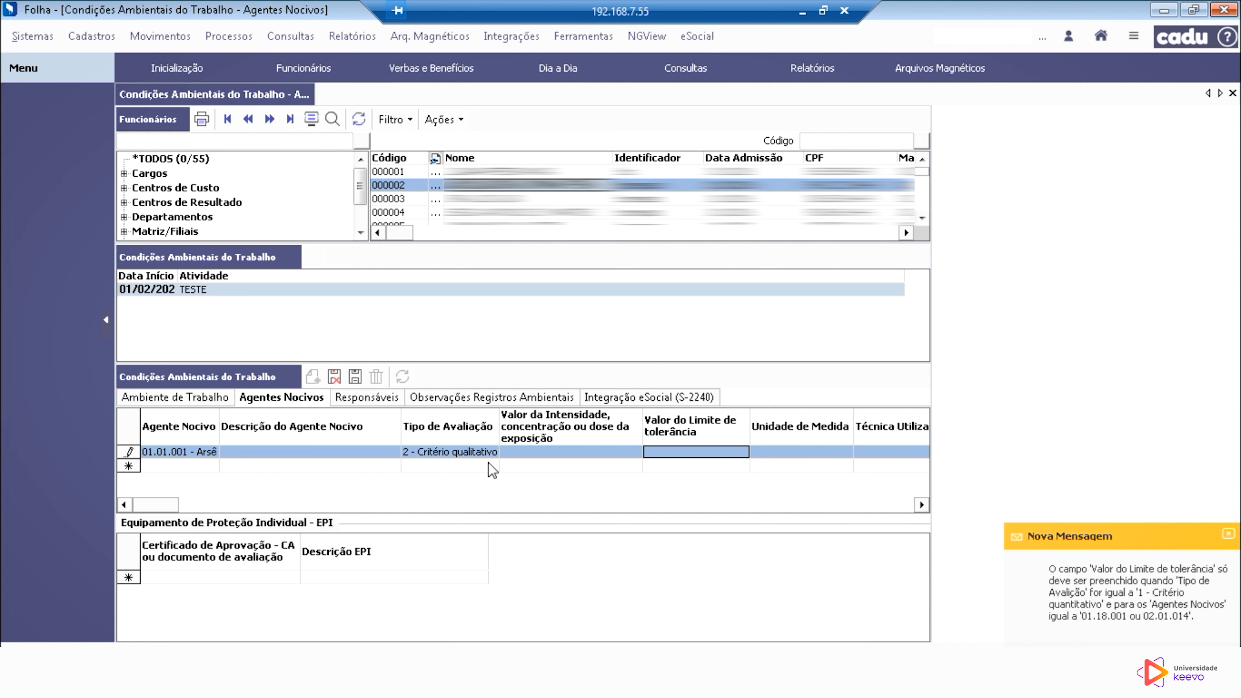
pyautogui.click(489, 454)
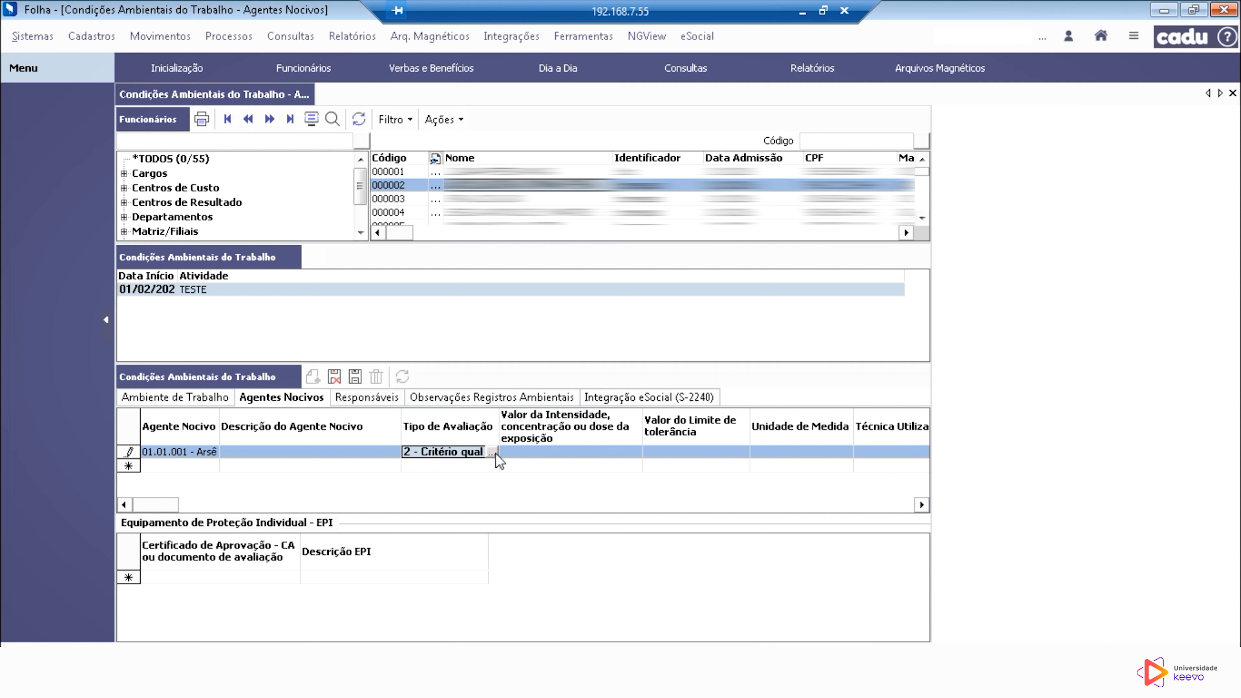
pyautogui.click(730, 452)
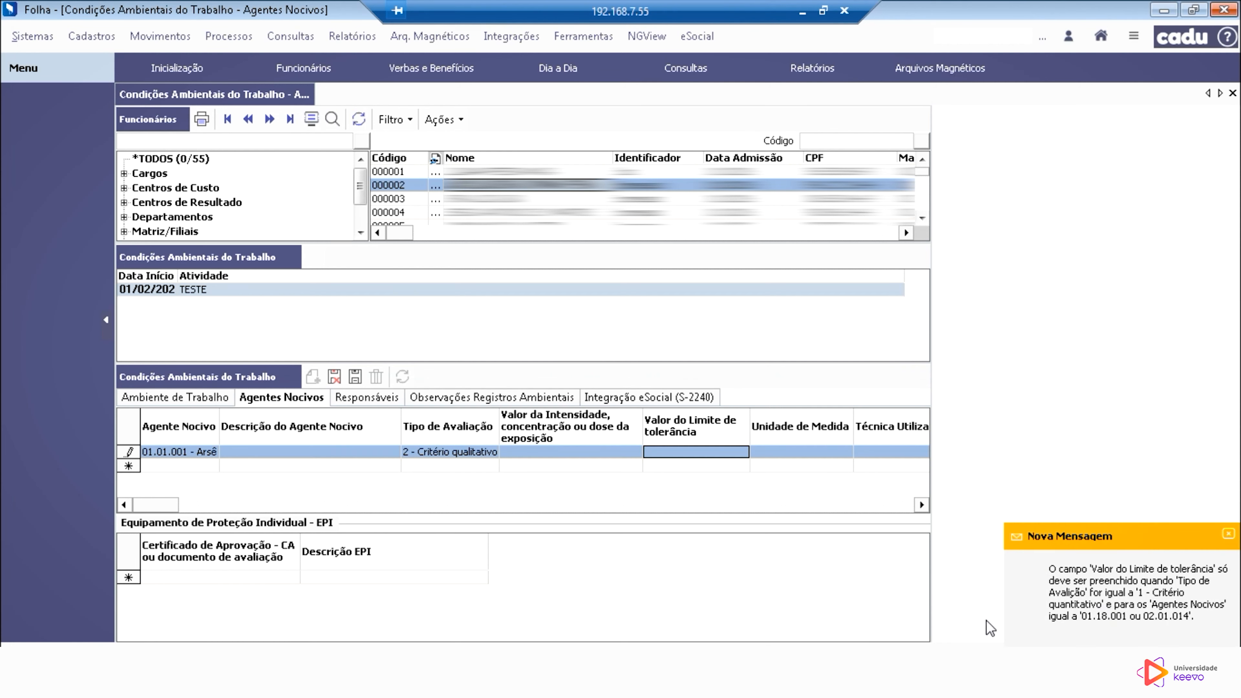
pyautogui.click(921, 504)
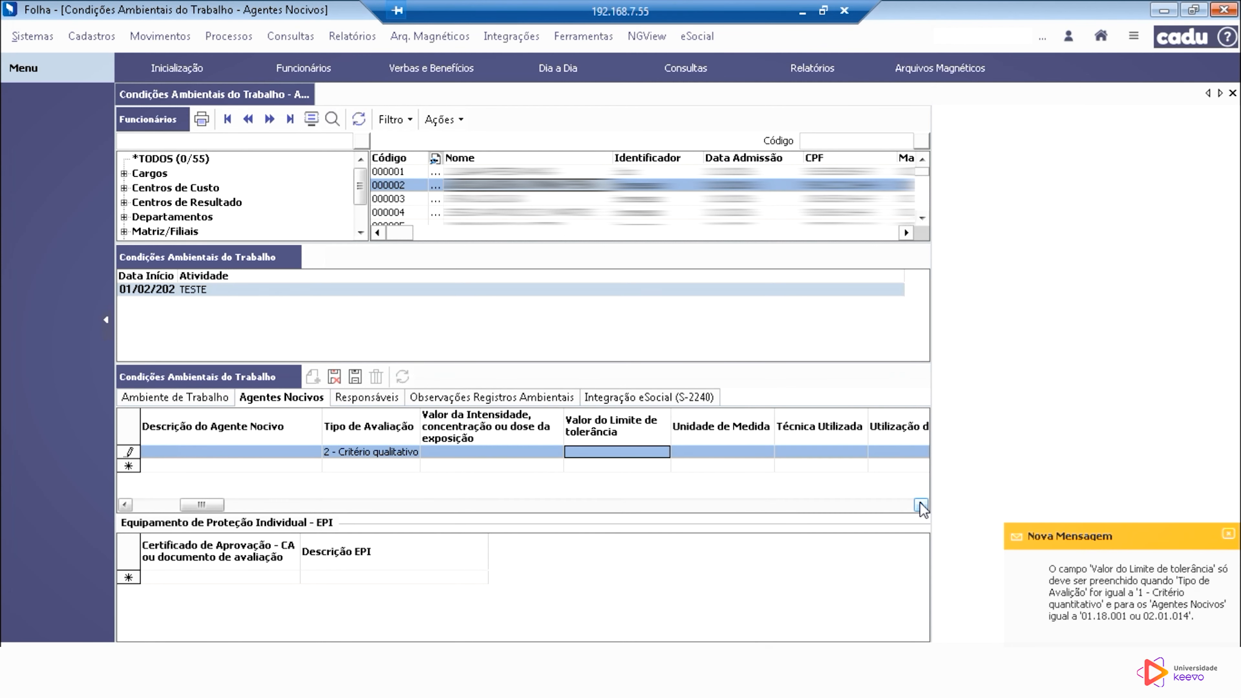
# Step: Return the arsenic agent's evaluation type to 1 - Critério quantitativo and set its unit of measure to 2 - decibel linear (dB (linear))
pyautogui.click(921, 504)
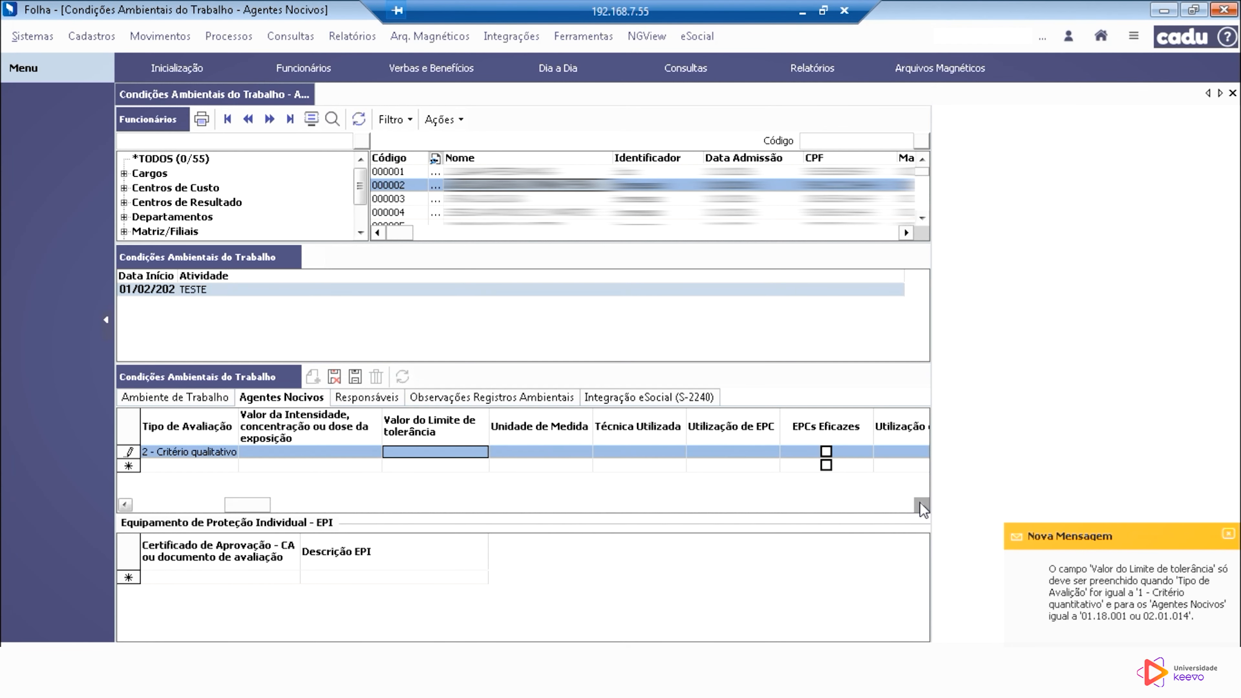
pyautogui.click(565, 453)
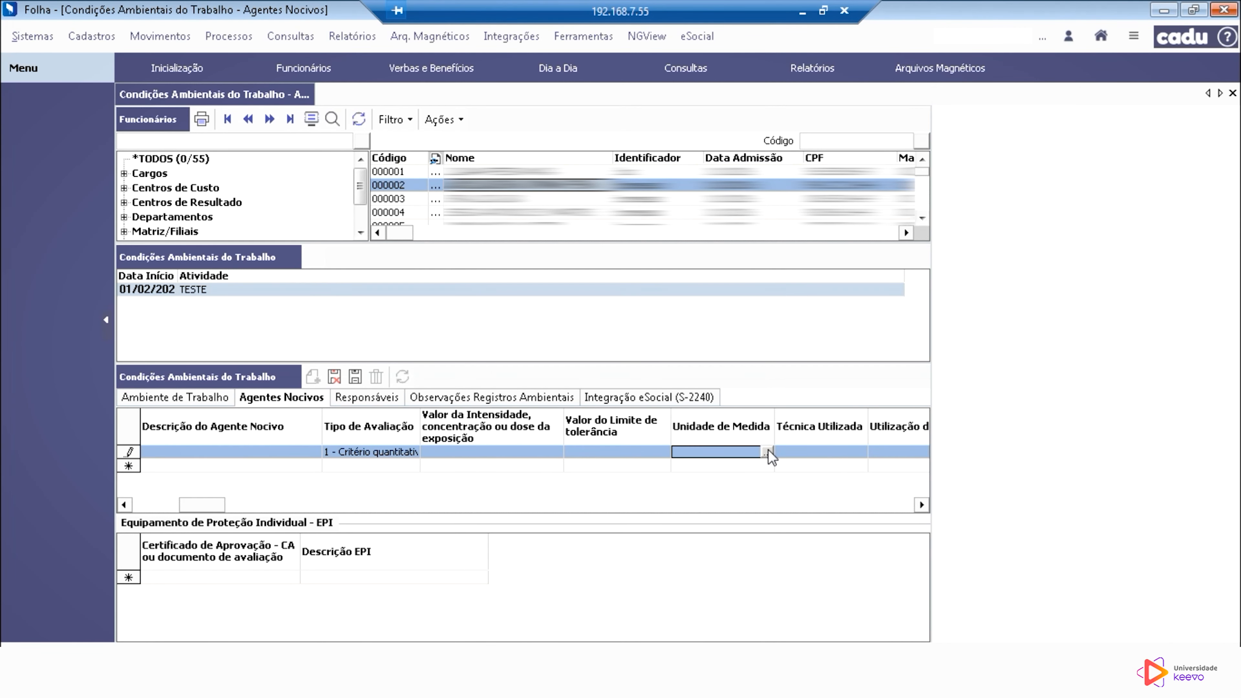
pyautogui.click(768, 452)
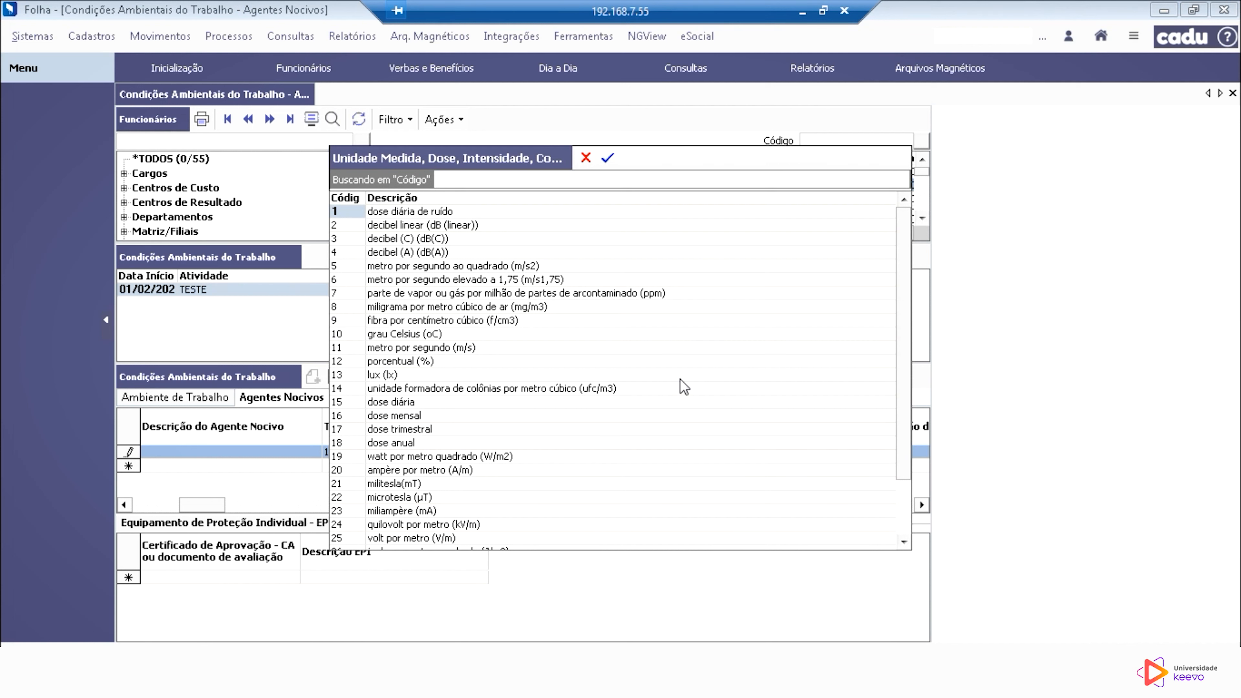
pyautogui.click(456, 415)
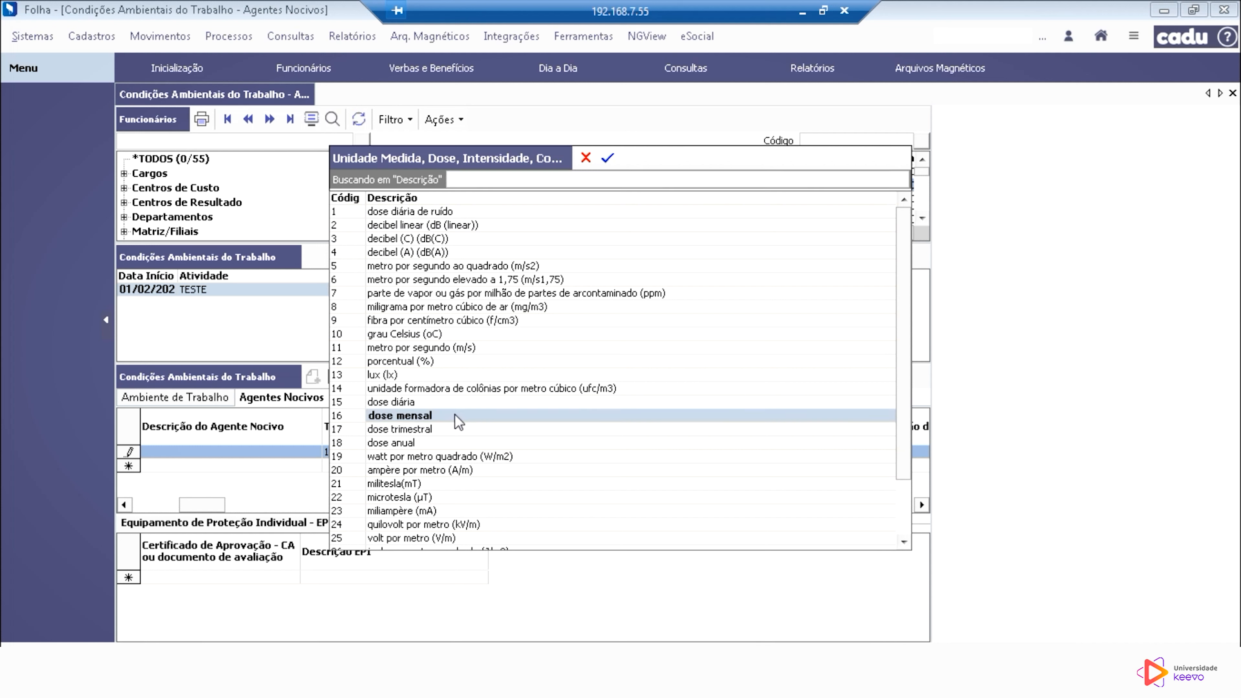
pyautogui.click(442, 226)
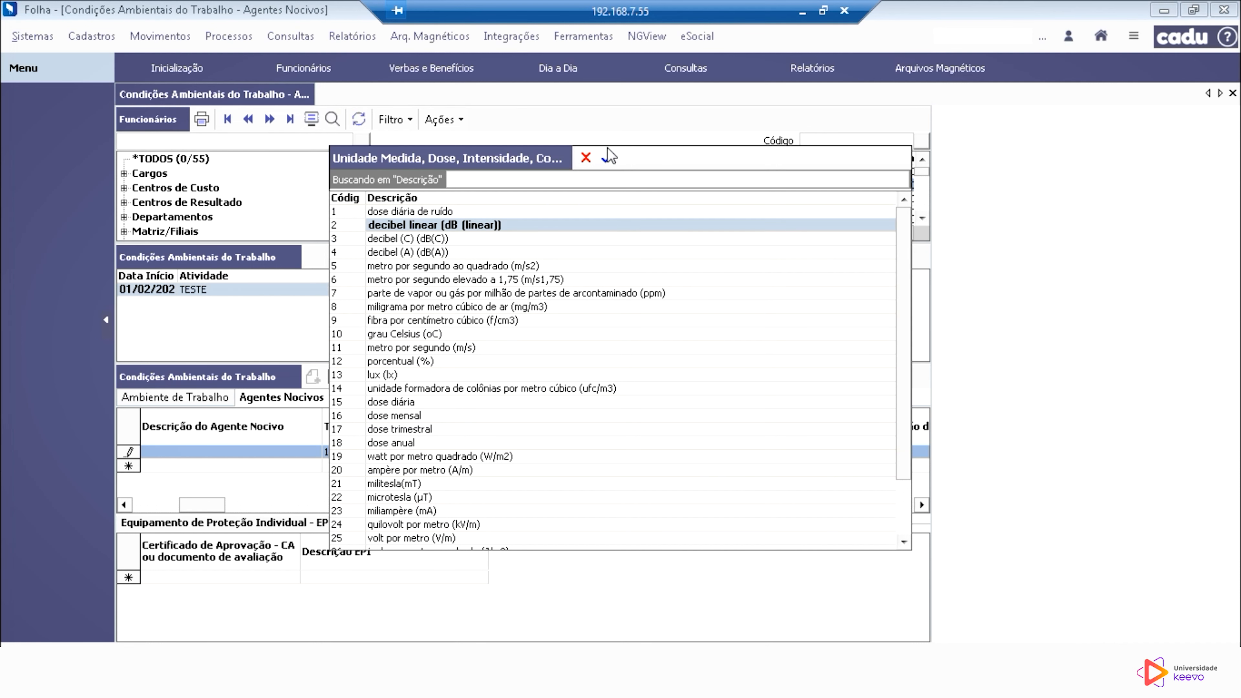
pyautogui.click(607, 157)
# Step: Enter R as the measurement technique used for the arsenic agent
pyautogui.click(854, 441)
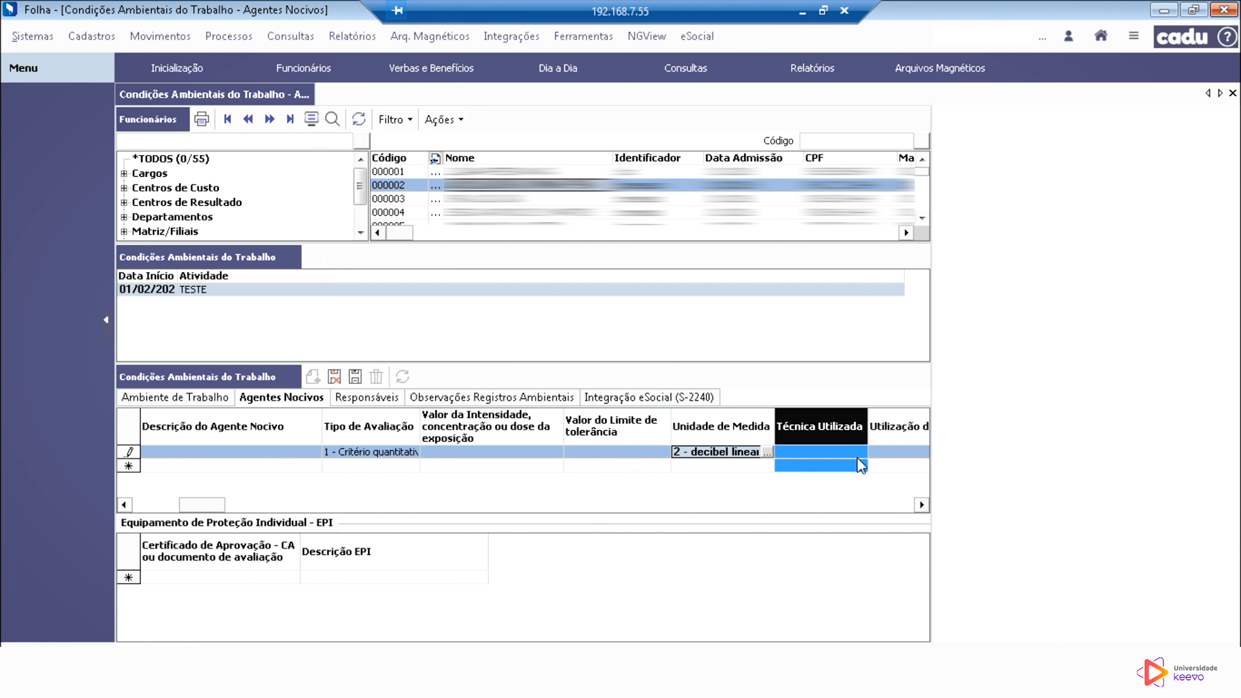
pyautogui.click(861, 453)
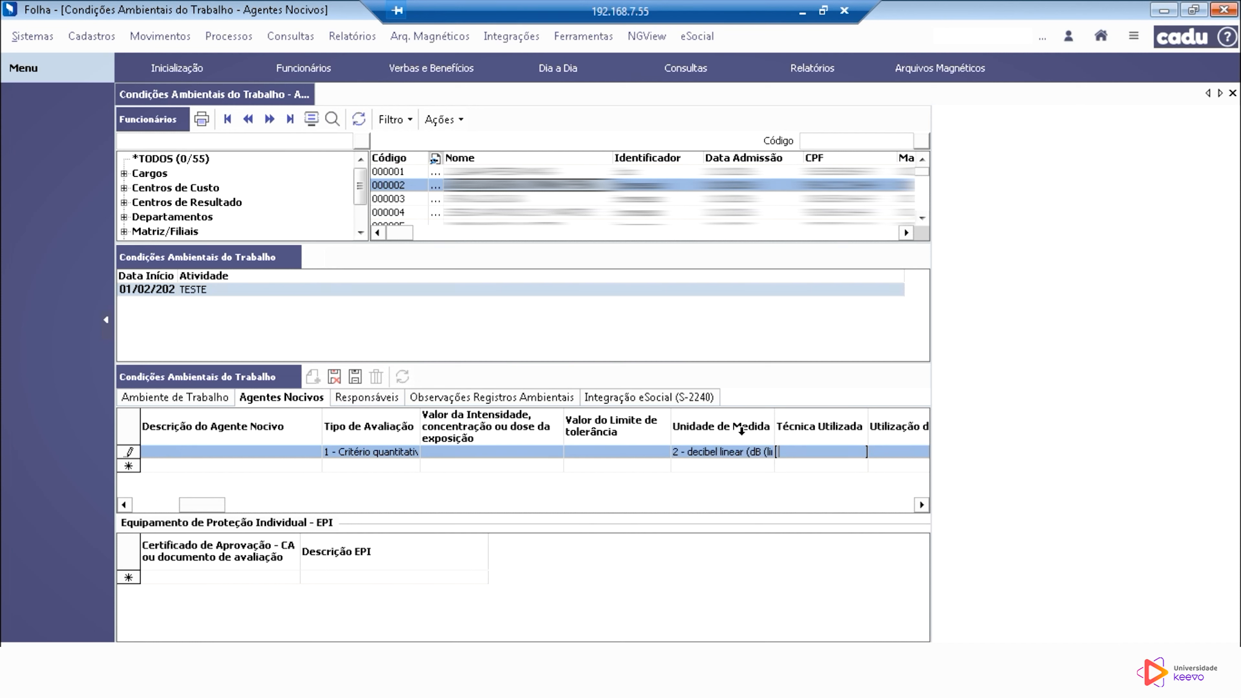
pyautogui.write('R')
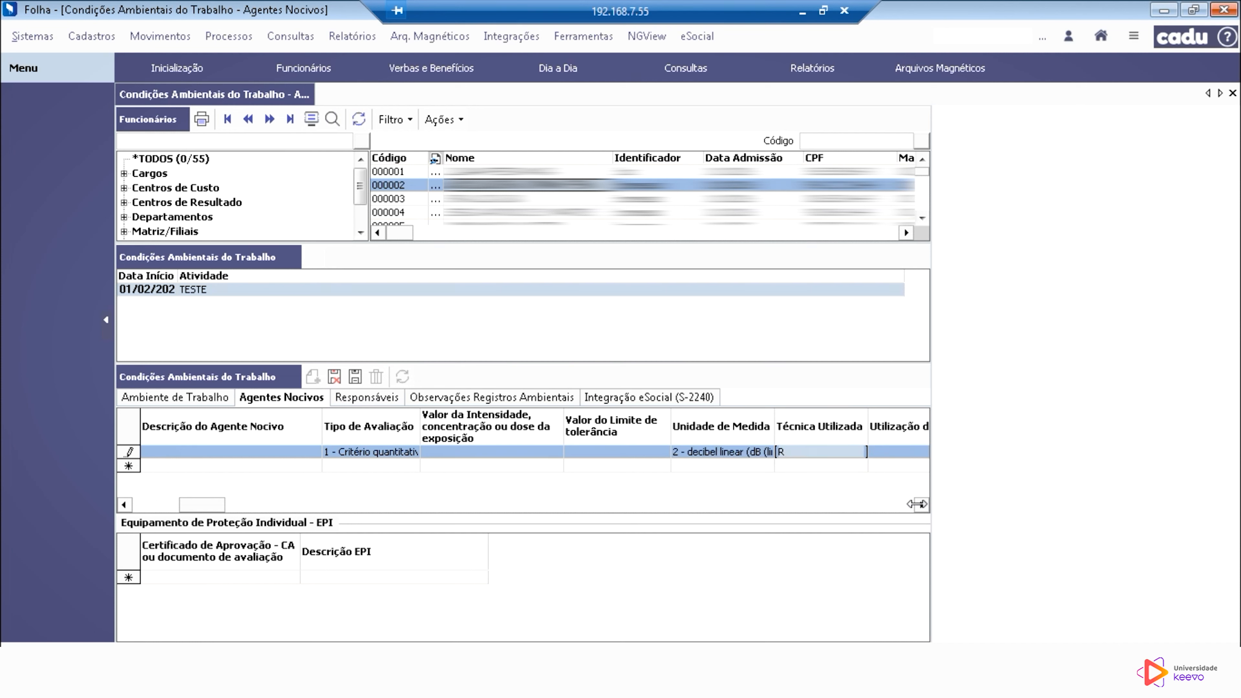
# Step: Set the arsenic agent's collective protection equipment (EPC) use to 0 - Não se aplica
pyautogui.click(909, 507)
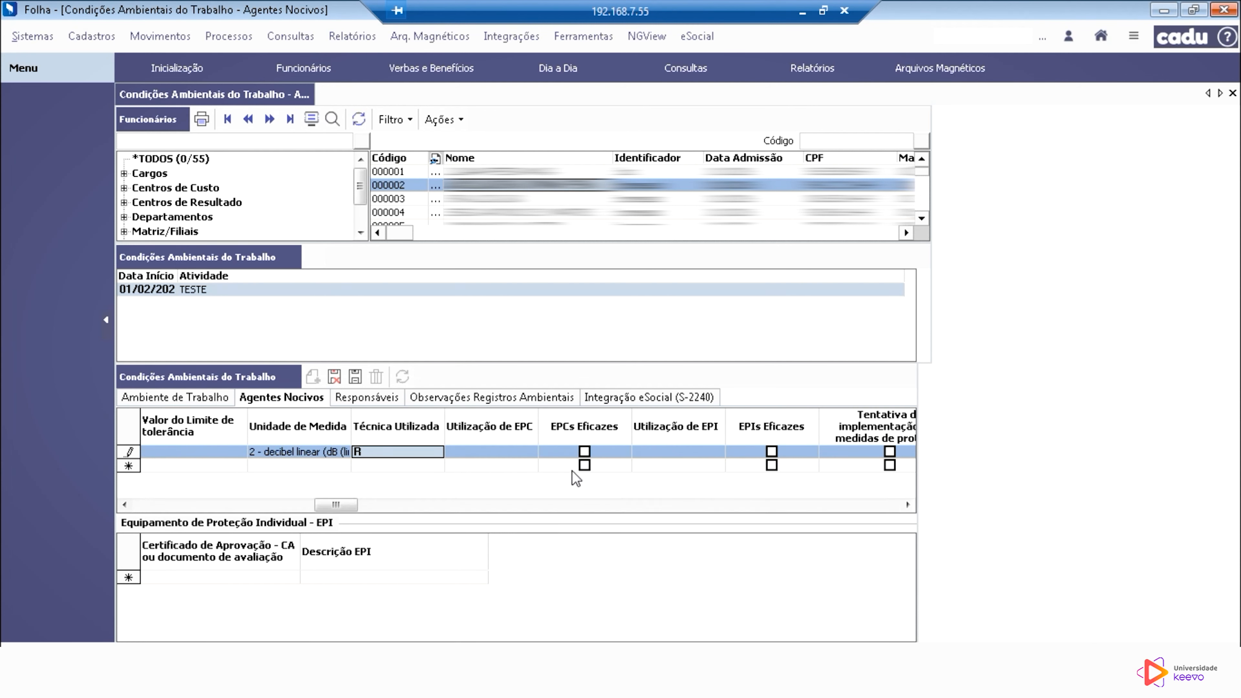
pyautogui.click(522, 453)
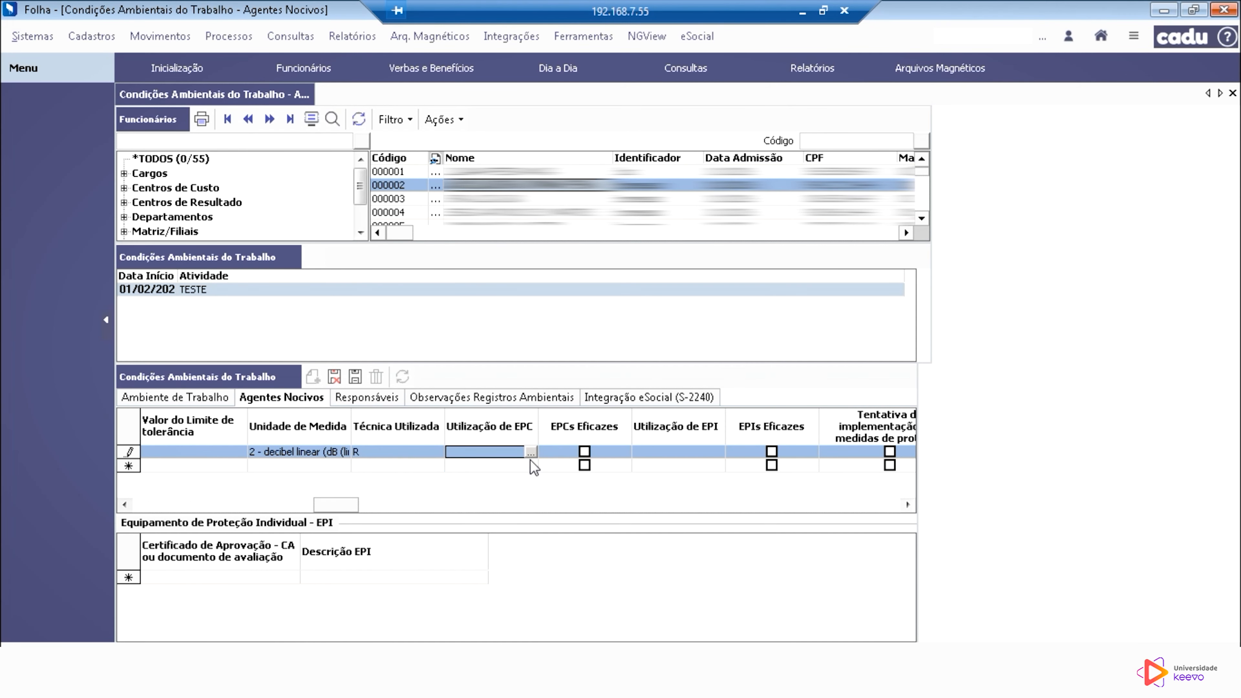
pyautogui.click(533, 453)
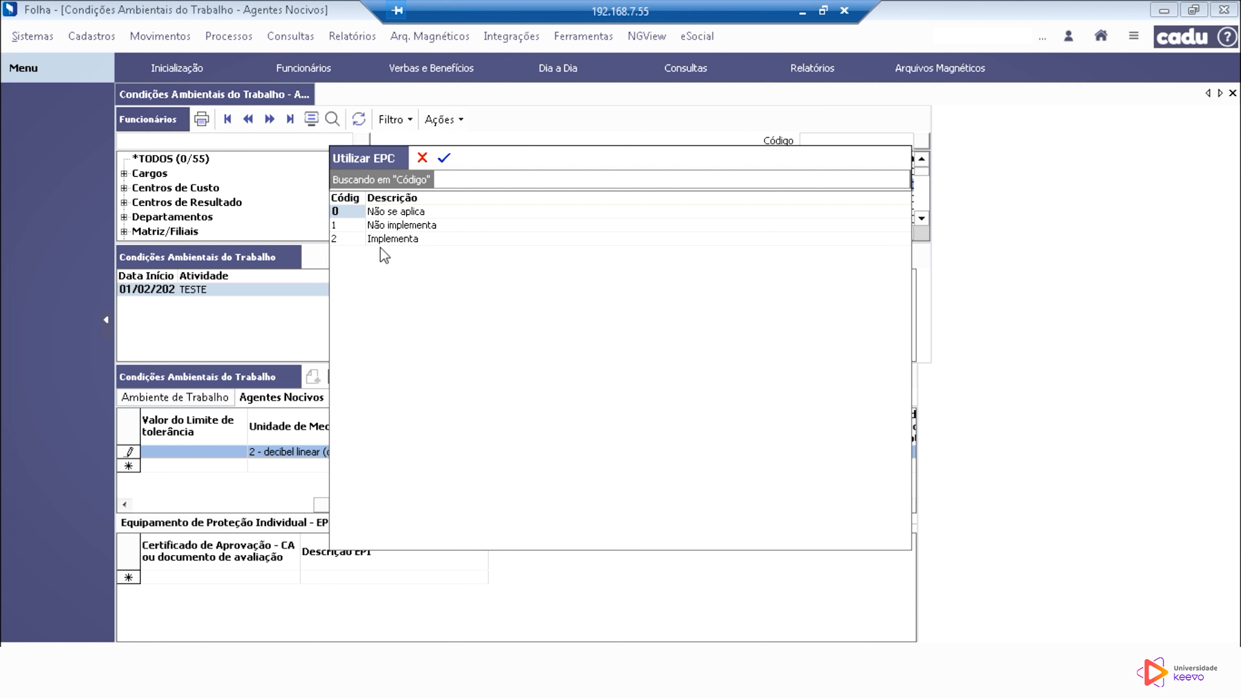
pyautogui.click(351, 224)
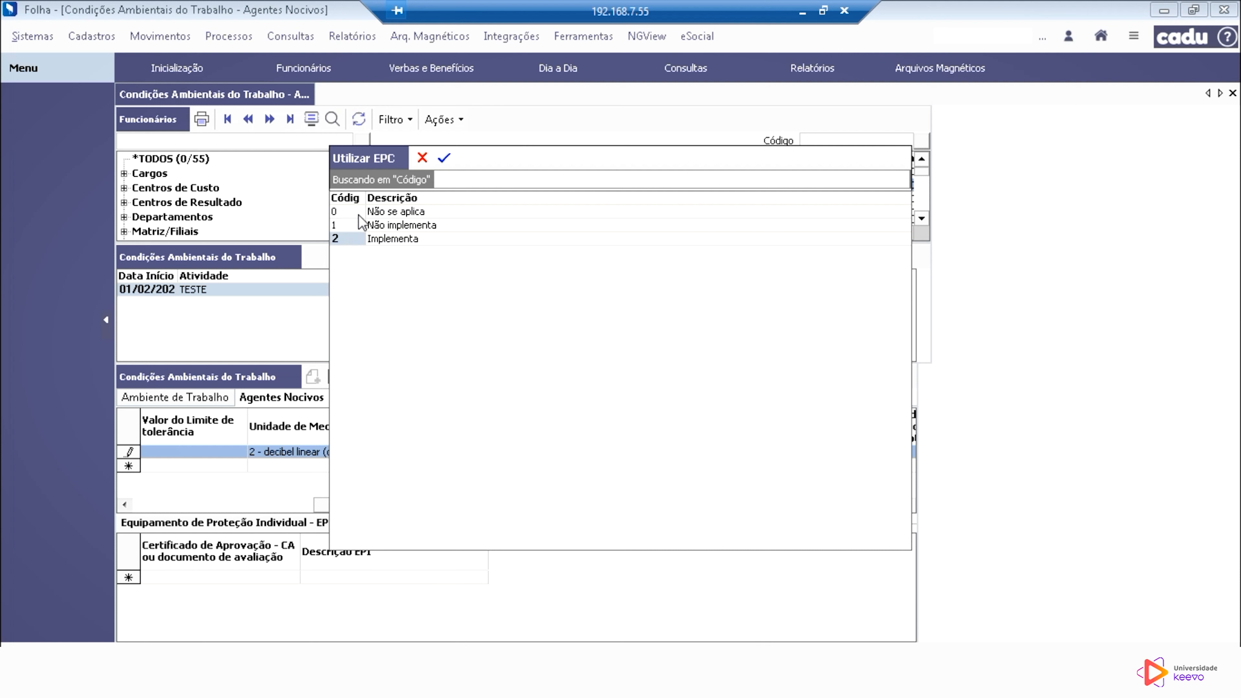
pyautogui.click(444, 159)
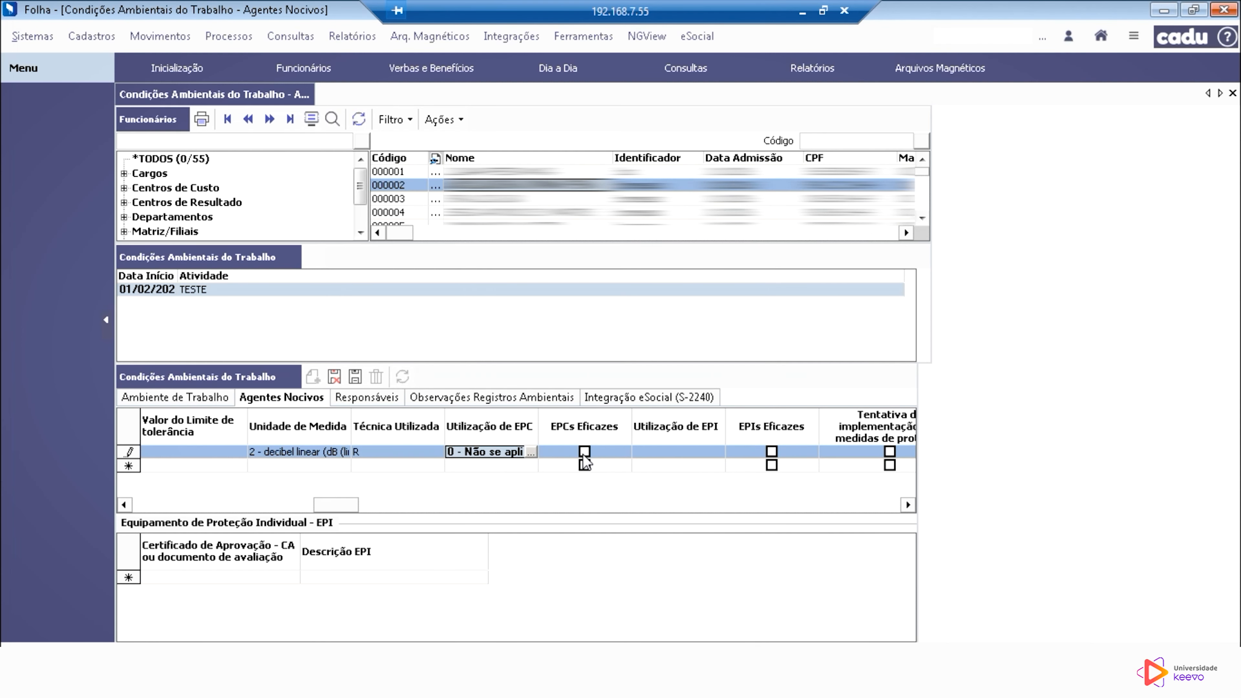
# Step: Change the arsenic agent's EPC use to 2 - Implementa and mark the EPCs as effective
pyautogui.click(531, 452)
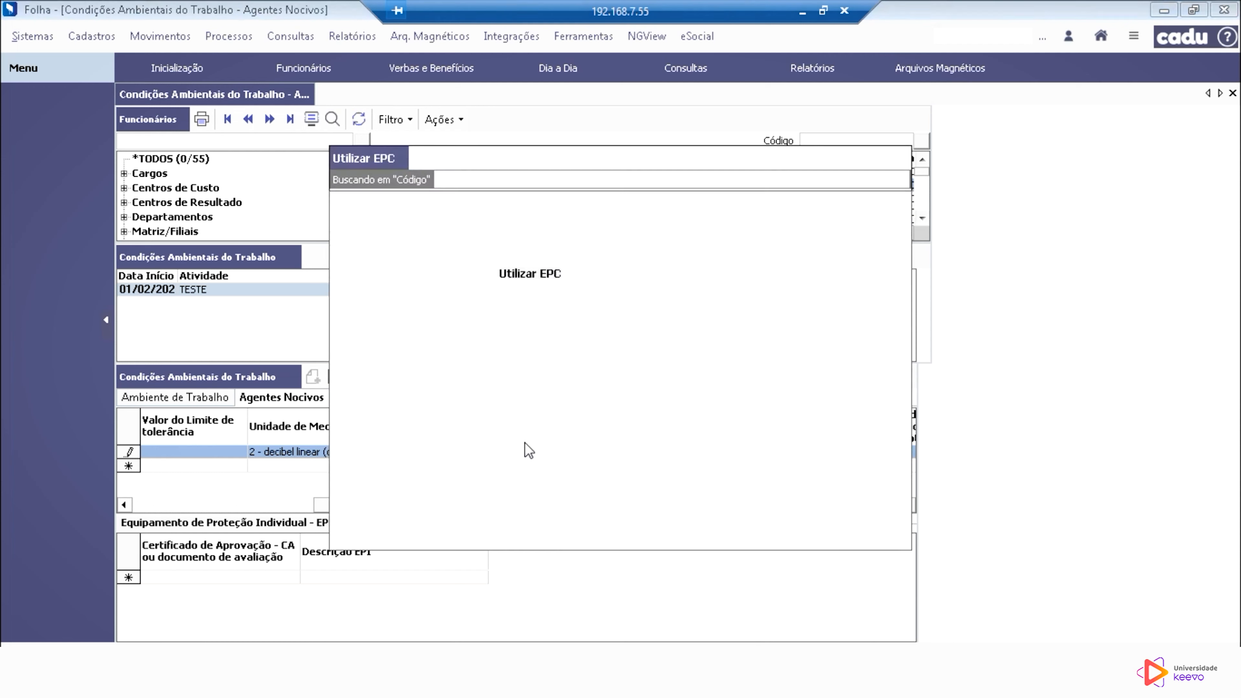
pyautogui.click(414, 238)
pyautogui.click(449, 157)
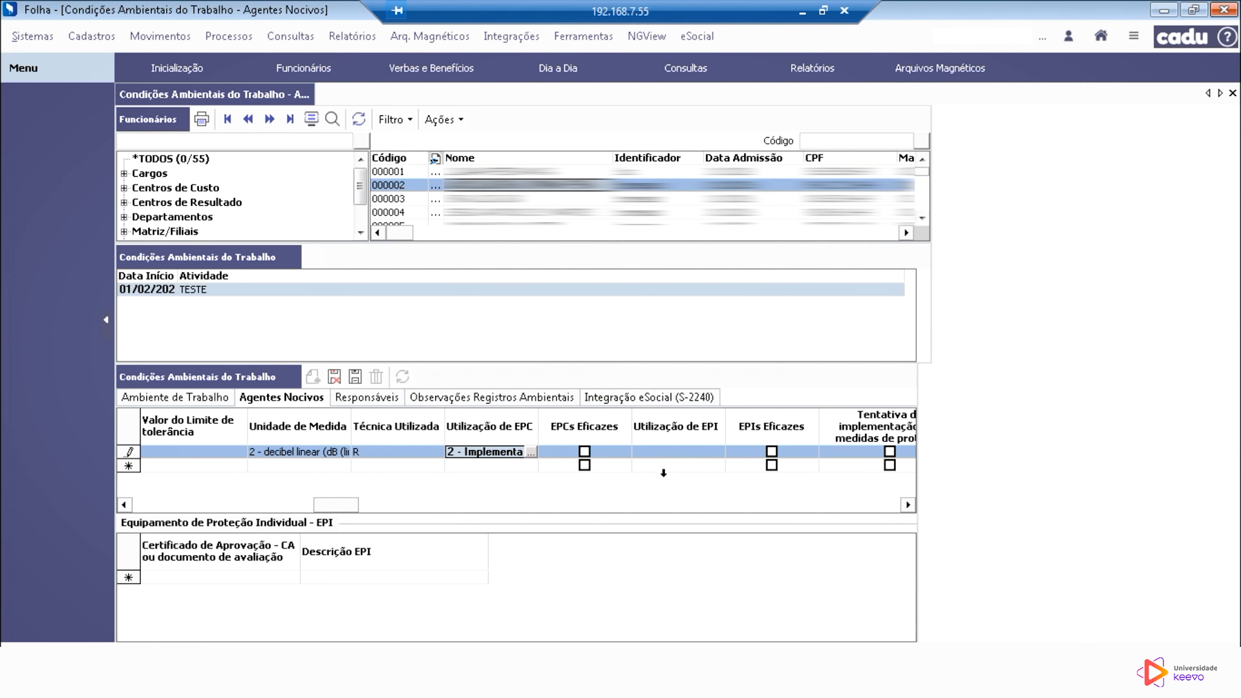
pyautogui.click(584, 451)
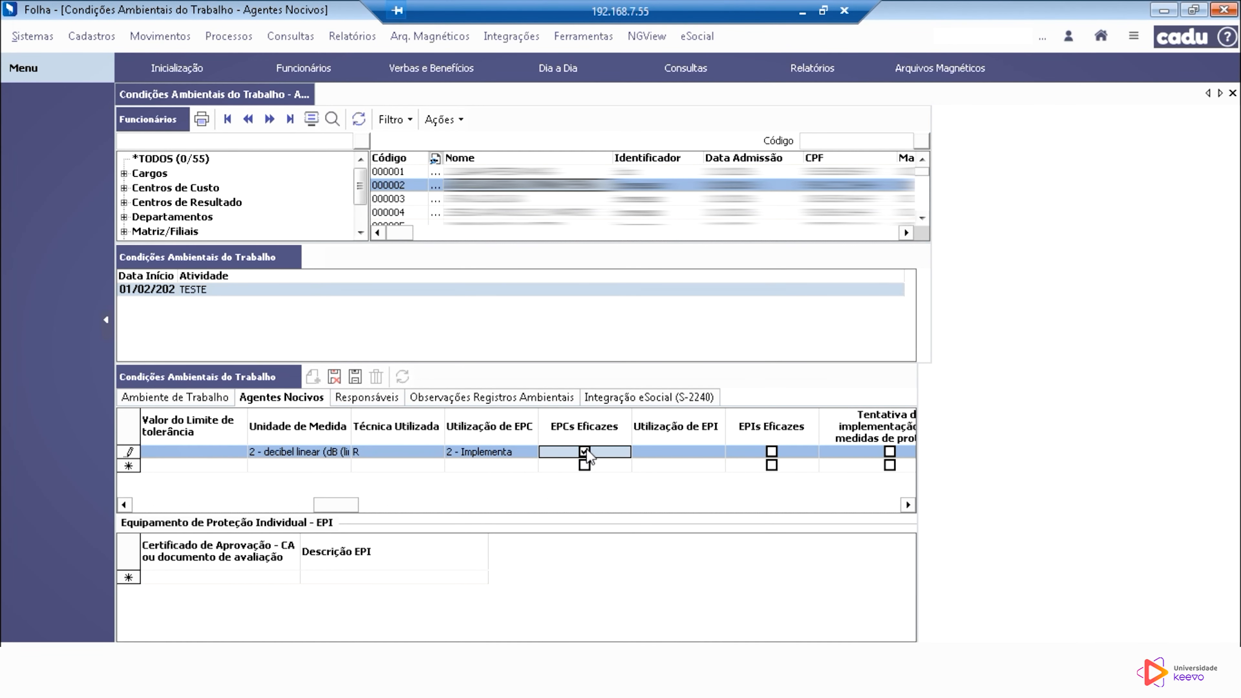
# Step: Change the arsenic agent's EPC use back to 0 - Não se aplica and unmark the EPCs as effective
pyautogui.click(529, 454)
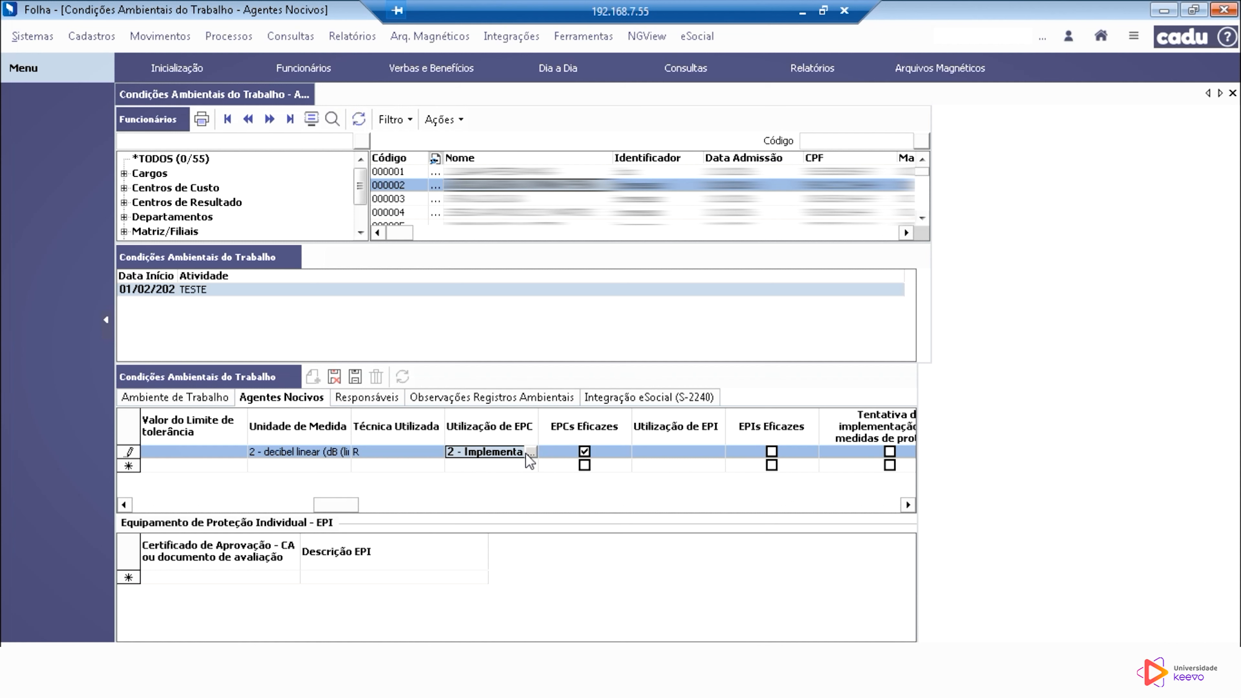
pyautogui.click(531, 453)
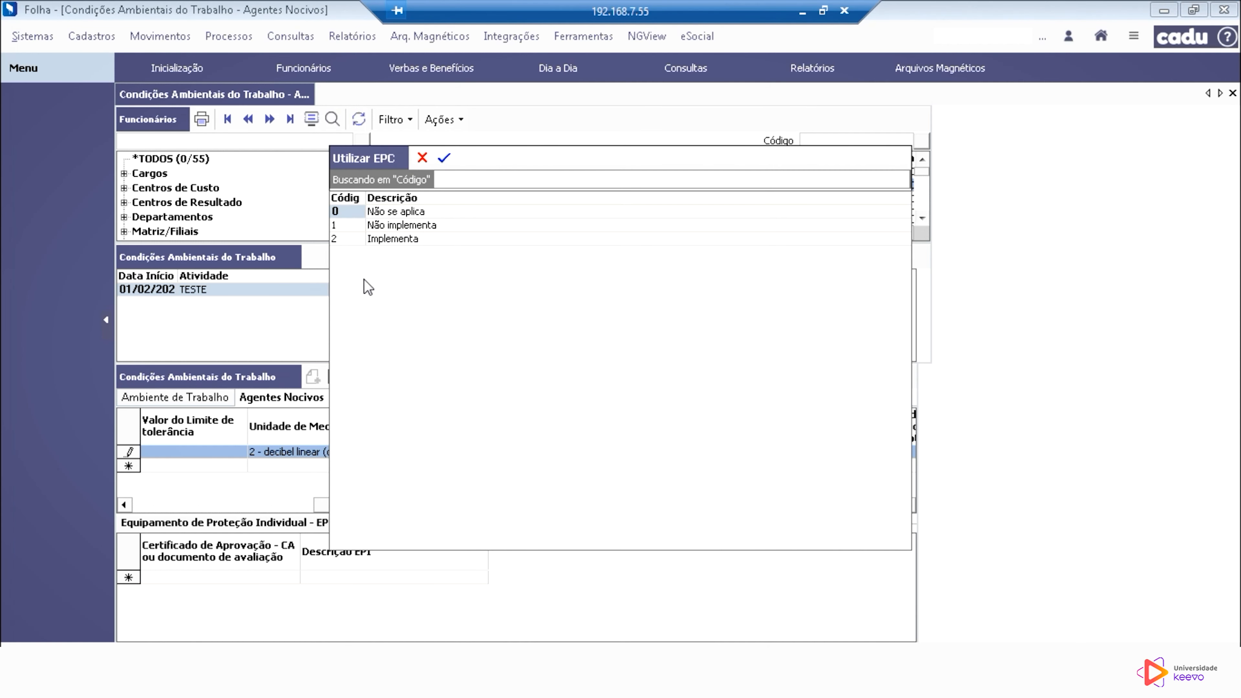
pyautogui.click(444, 158)
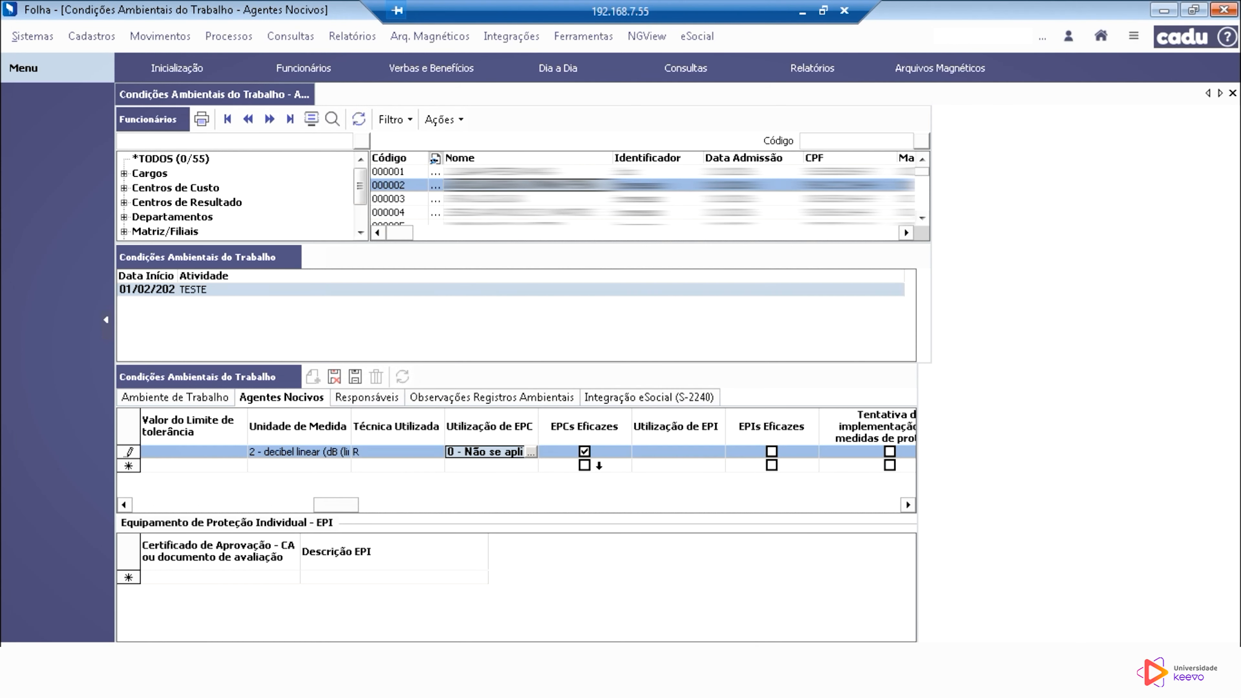
pyautogui.click(584, 454)
pyautogui.click(585, 452)
# Step: Set the arsenic agent's personal protective equipment (EPI) use to 2 - Utilizado and mark the EPIs as effective
pyautogui.click(693, 453)
pyautogui.click(719, 454)
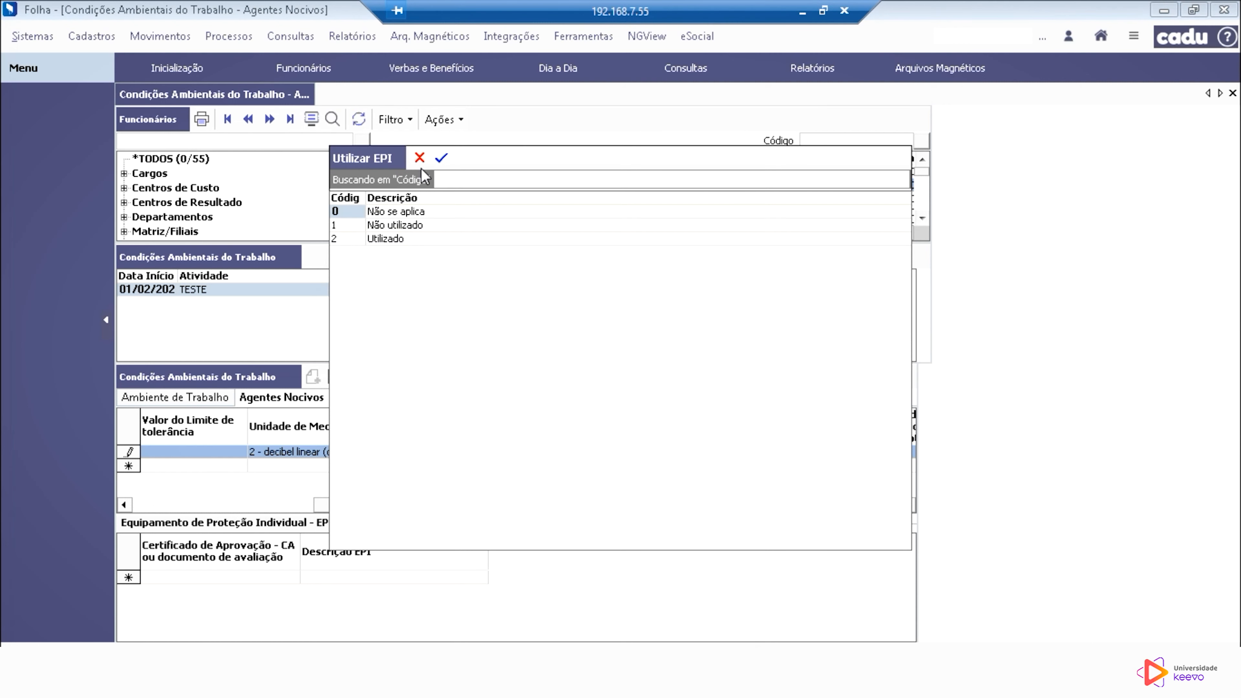
pyautogui.click(442, 157)
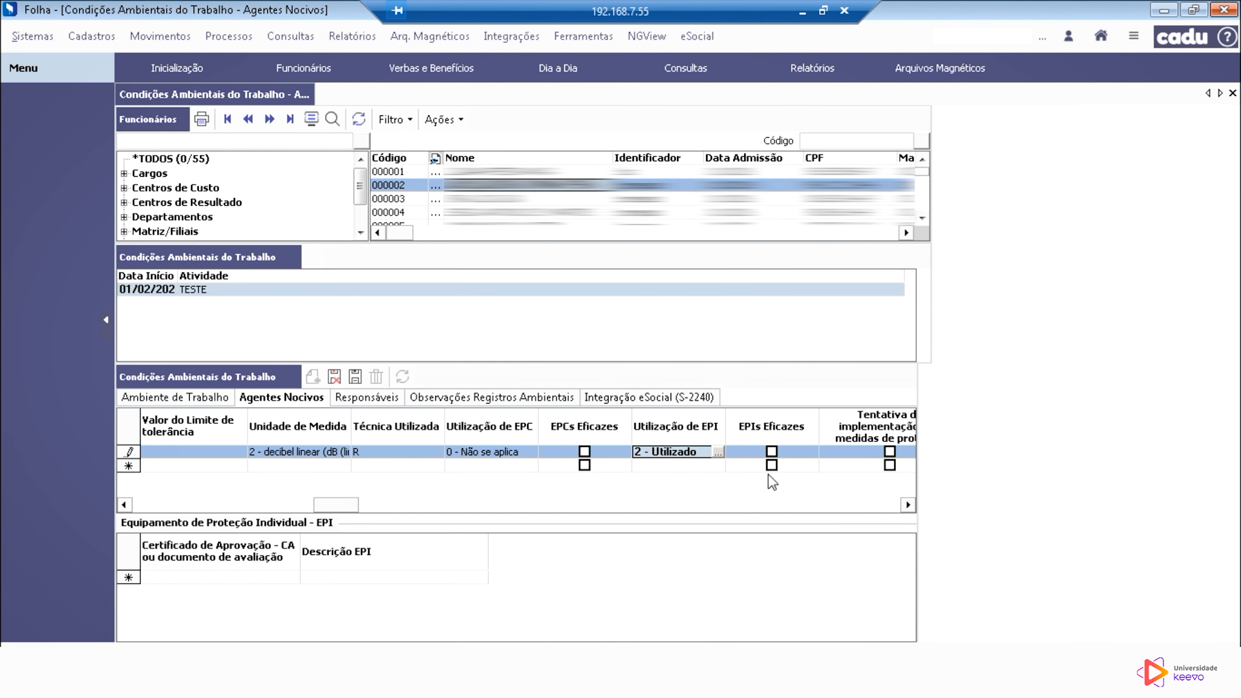
pyautogui.click(772, 450)
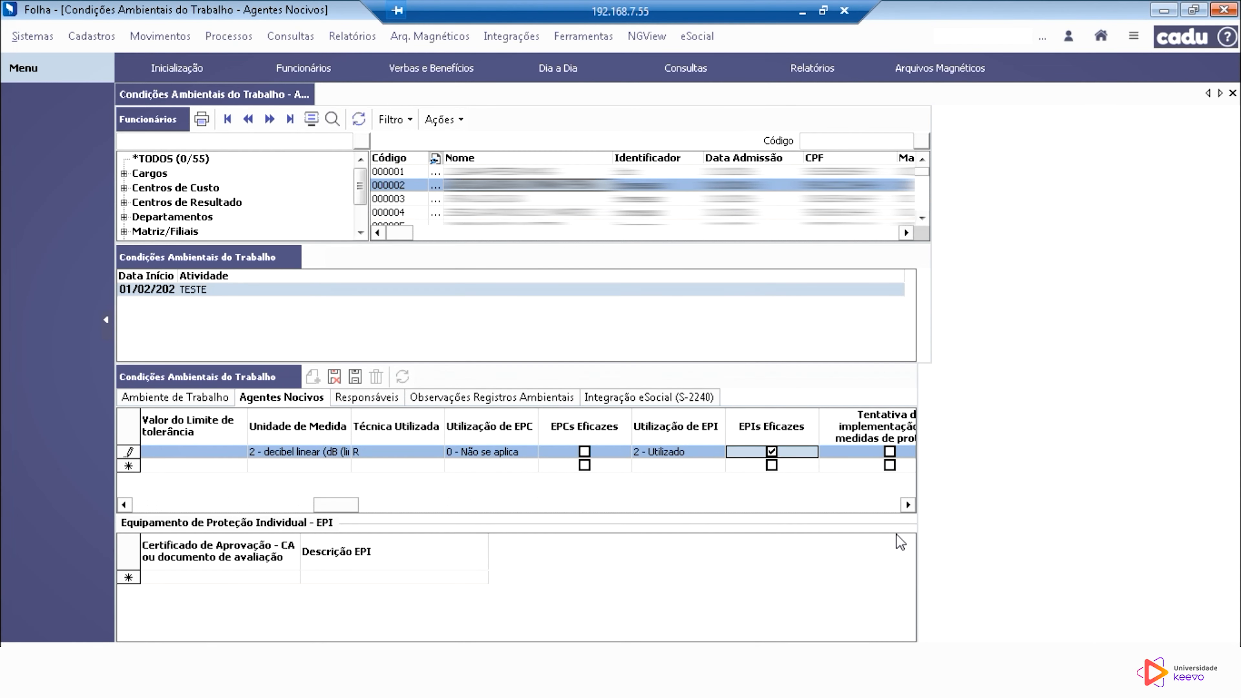
# Step: Mark the attempted protection measures, EPI operating conditions and uninterrupted EPI use over time as observed for the arsenic agent
pyautogui.click(910, 505)
pyautogui.click(909, 504)
pyautogui.click(909, 505)
pyautogui.click(909, 505)
pyautogui.click(909, 505)
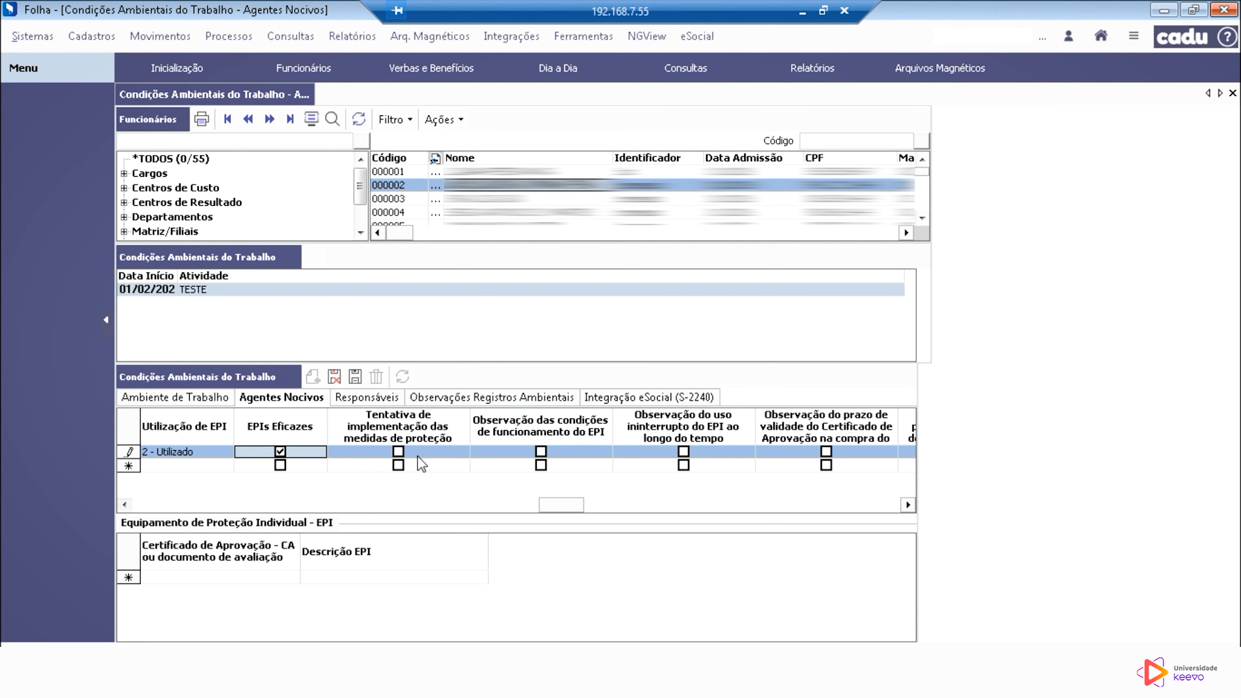
pyautogui.click(398, 452)
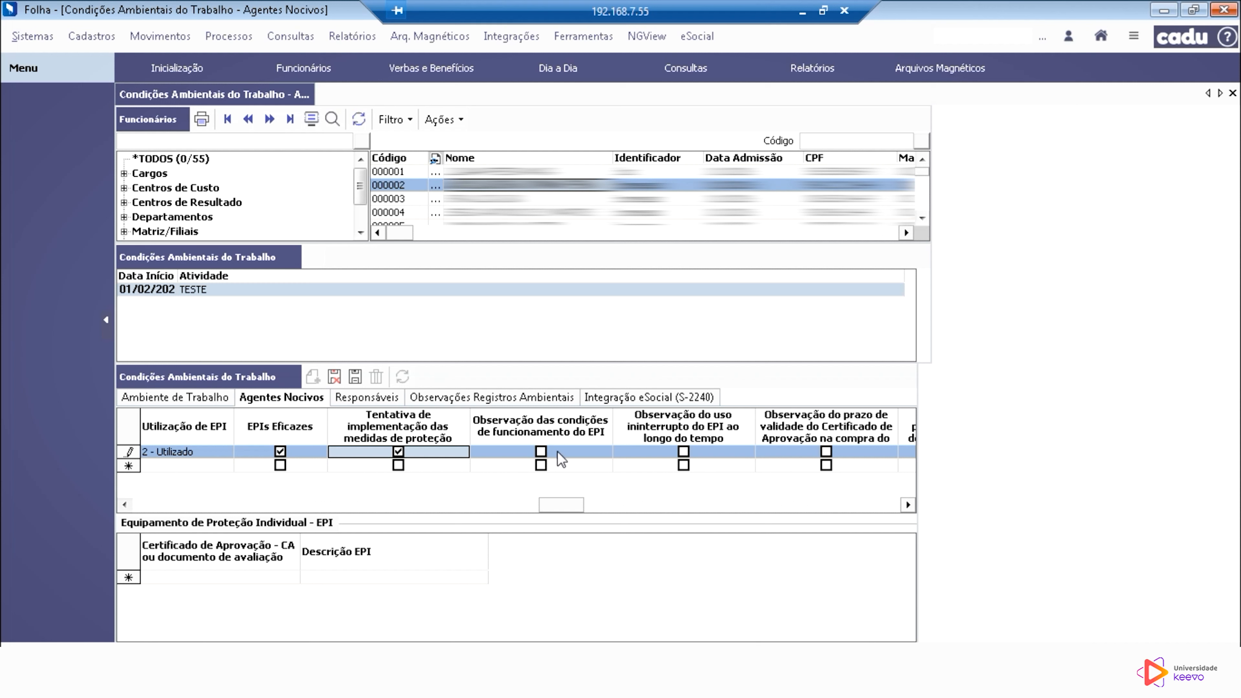
pyautogui.click(539, 456)
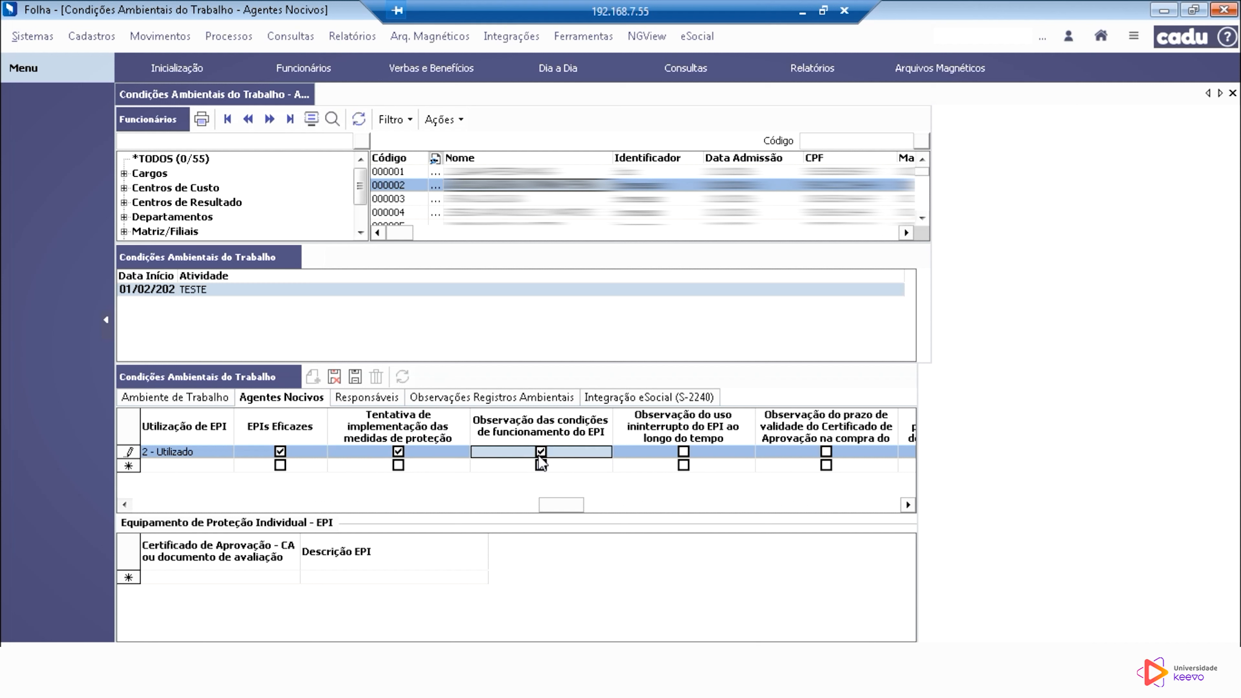
pyautogui.click(683, 451)
# Step: Mark the certificate of approval validity, manufacturer's replacement periodicity and manufacturer's hygiene guidance as observed for the arsenic agent
pyautogui.click(907, 505)
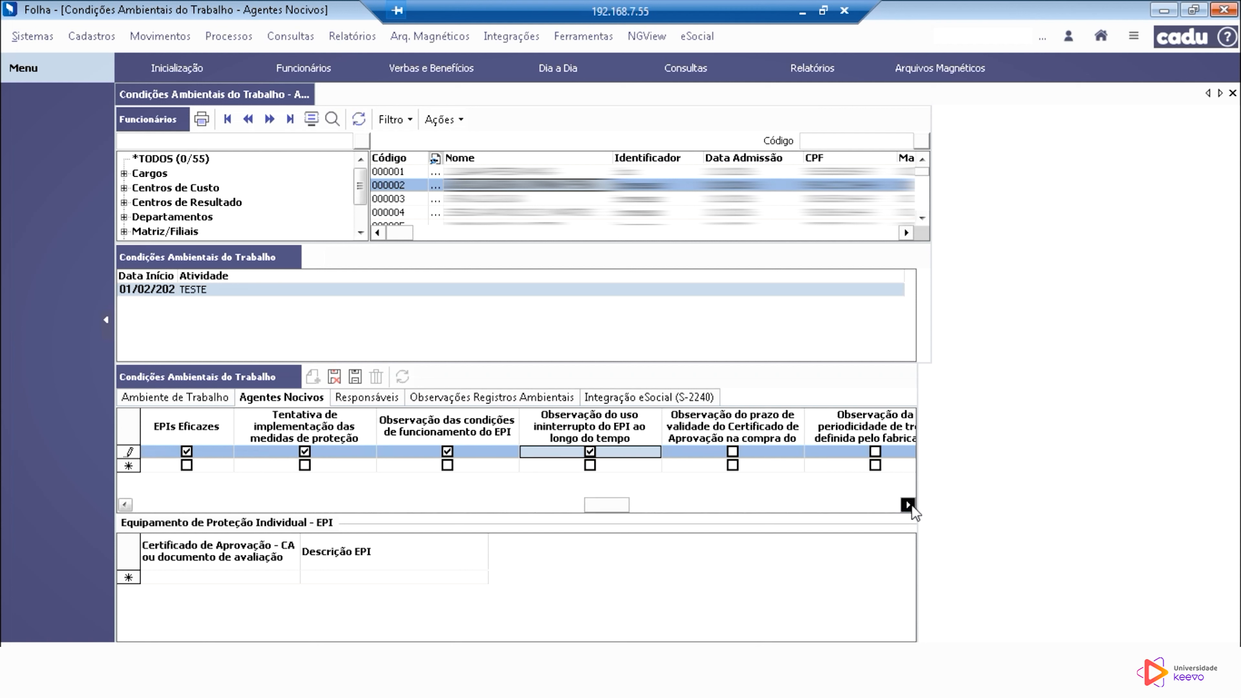
pyautogui.click(909, 505)
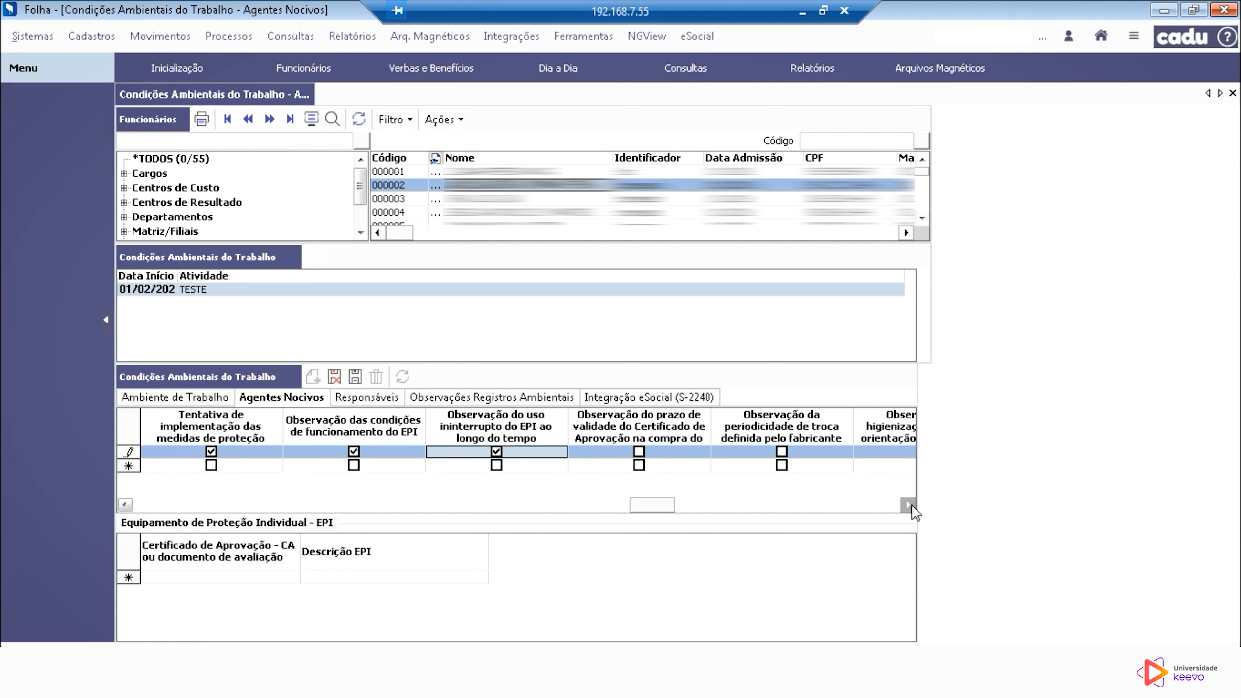
pyautogui.click(909, 505)
pyautogui.click(496, 452)
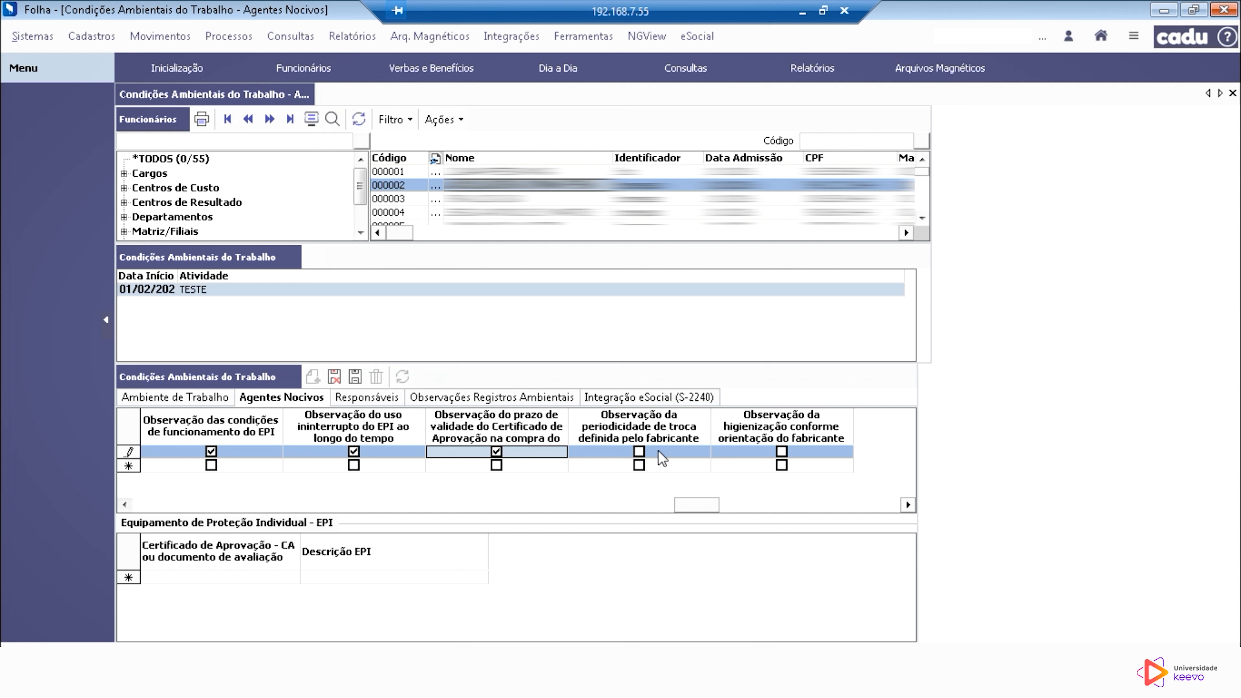
pyautogui.click(640, 453)
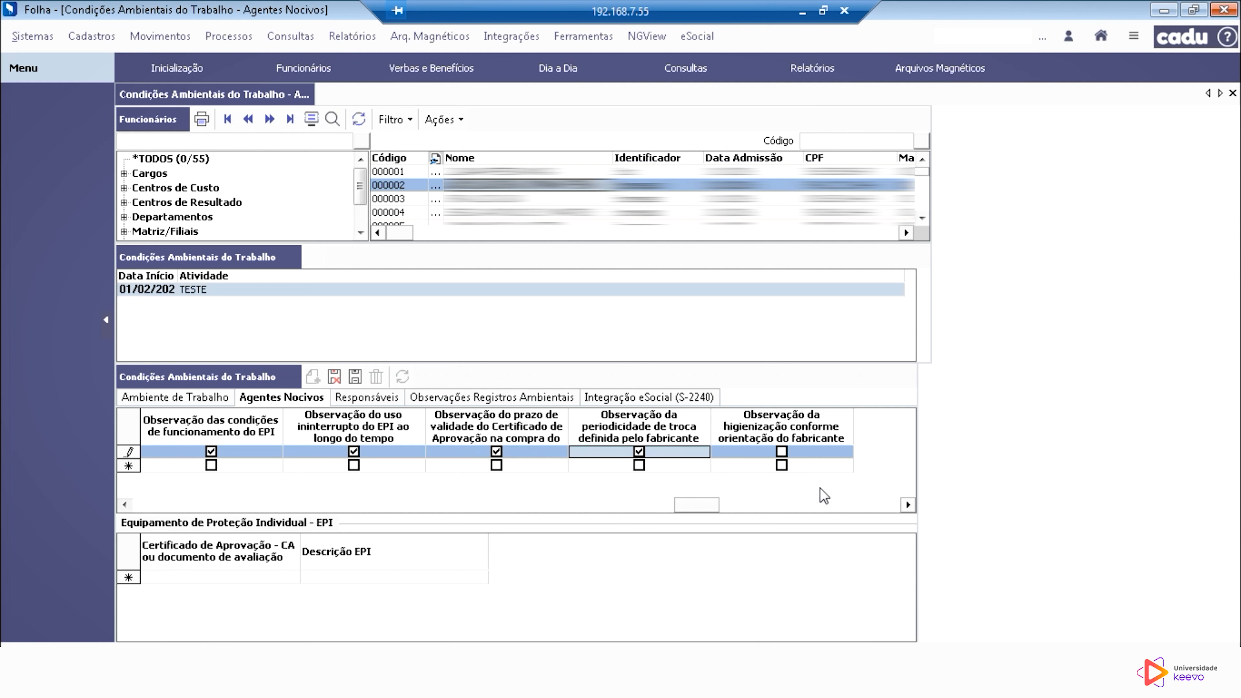
pyautogui.click(780, 451)
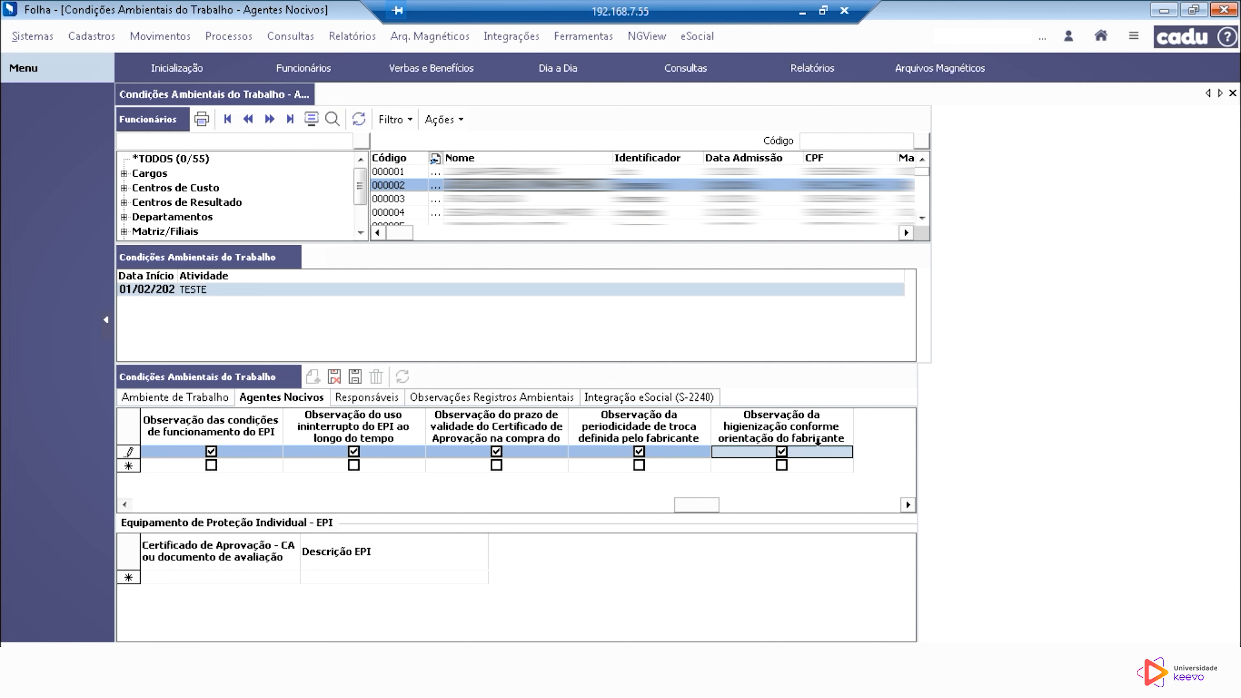
# Step: Add an EPI entry for the arsenic agent with 123 as its certificate of approval or evaluation document
pyautogui.moveTo(711, 506); pyautogui.dragTo(116, 531)
pyautogui.click(200, 579)
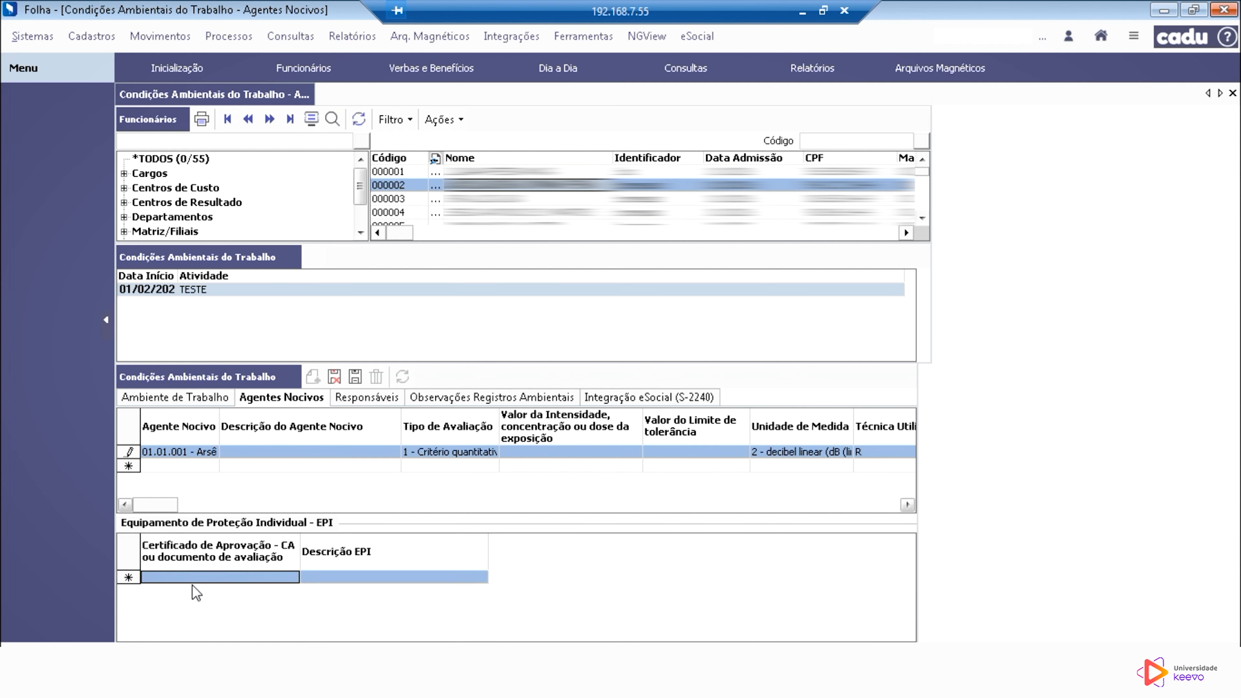
pyautogui.click(181, 578)
pyautogui.write('123')
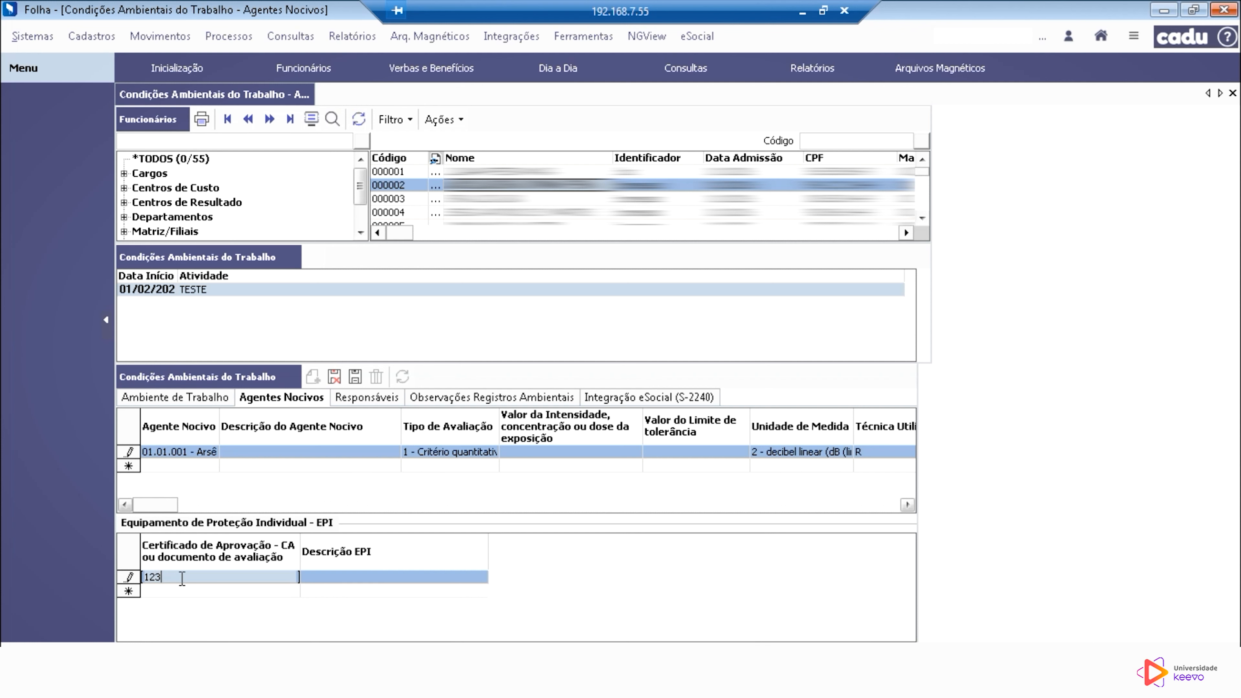
# Step: Consult the register of people responsible for environmental records and assign the registered person to this working conditions record
pyautogui.click(369, 397)
pyautogui.click(857, 417)
pyautogui.click(296, 99)
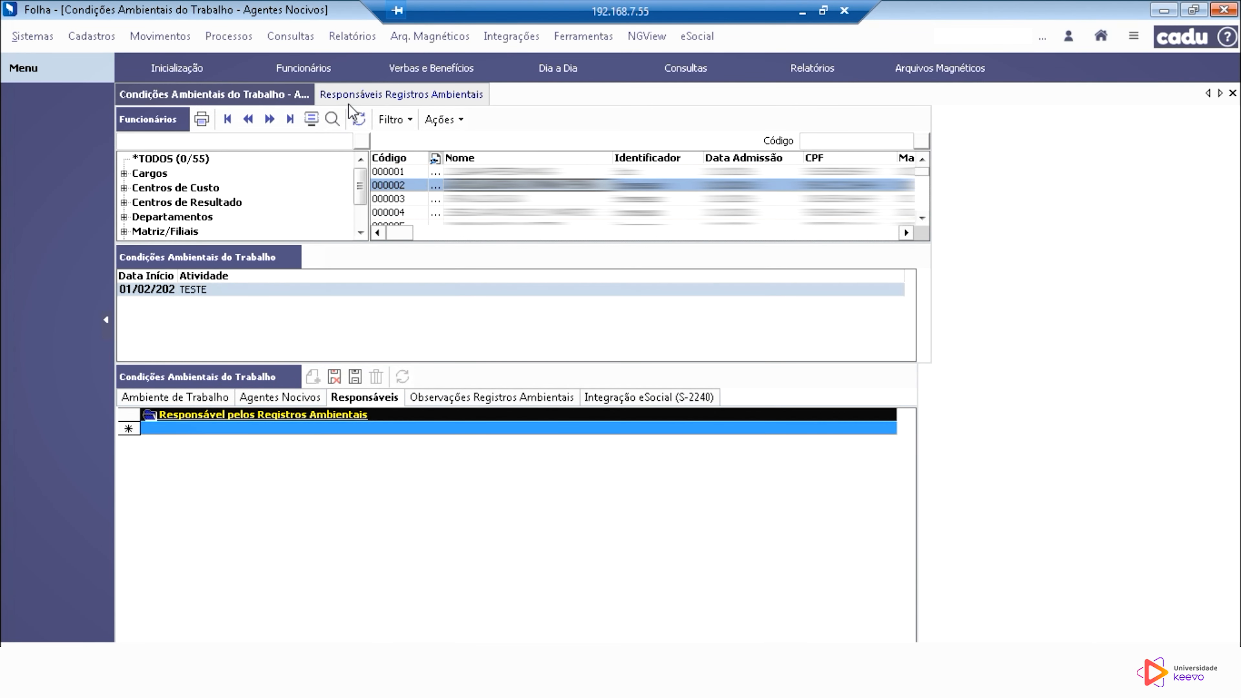
pyautogui.click(346, 416)
pyautogui.click(290, 93)
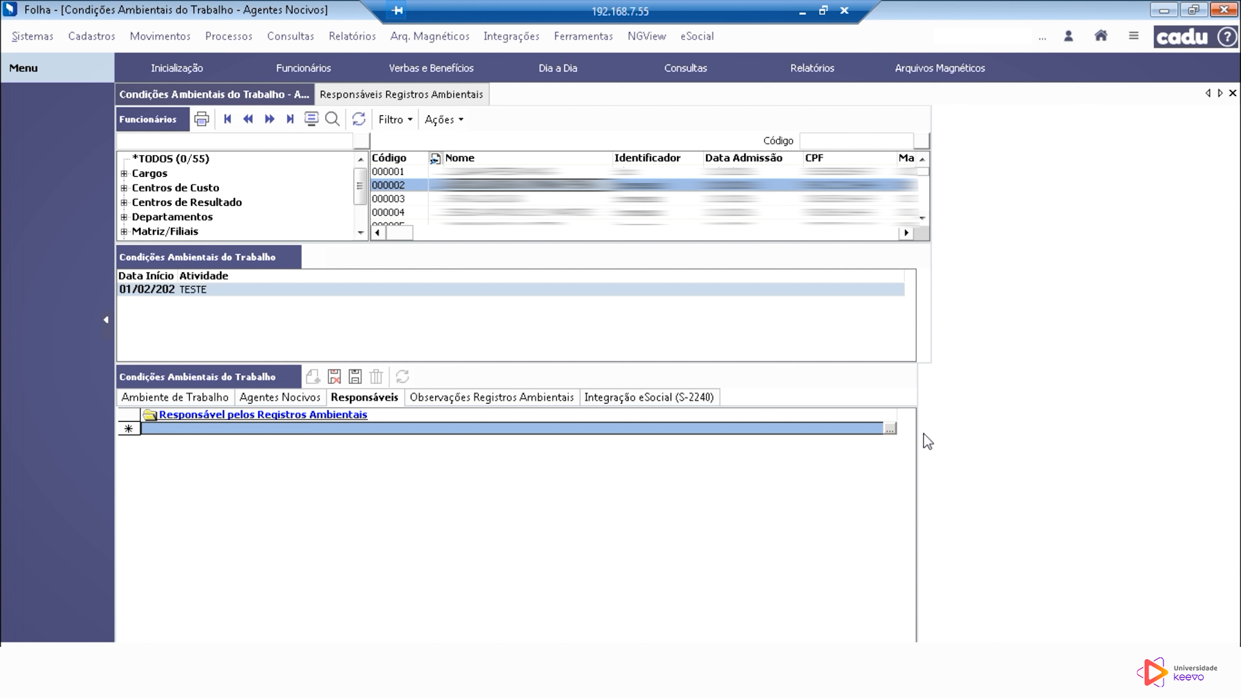
pyautogui.click(888, 429)
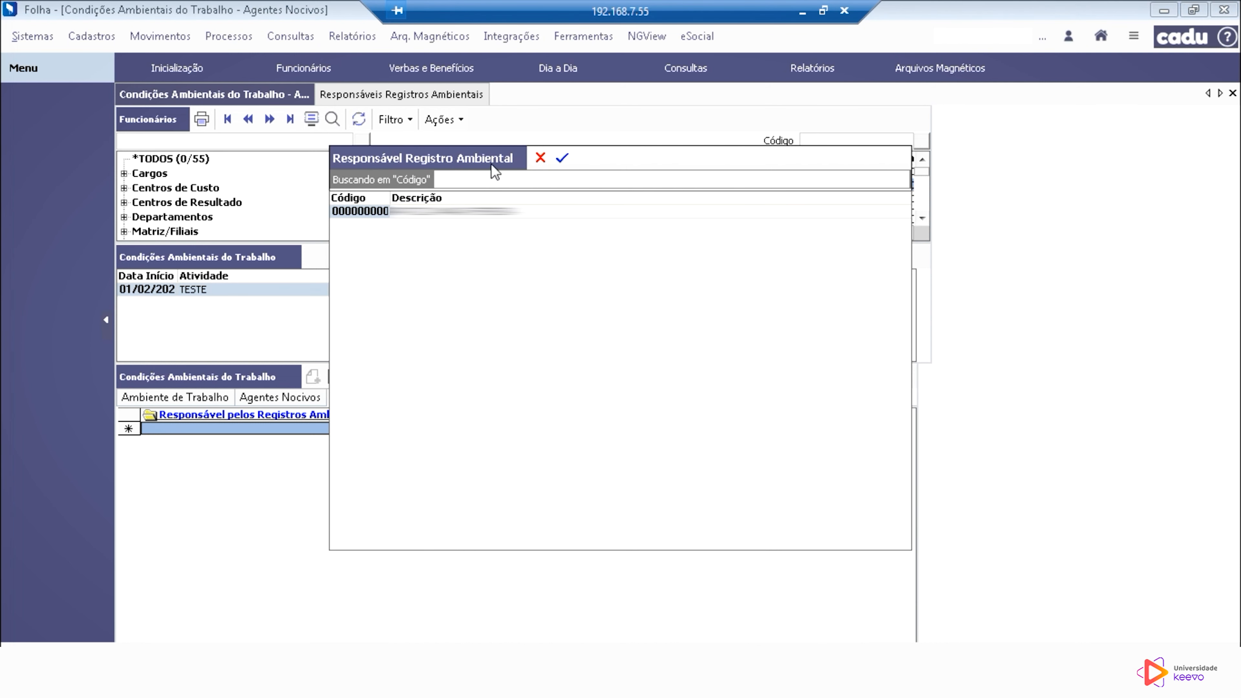
pyautogui.click(567, 167)
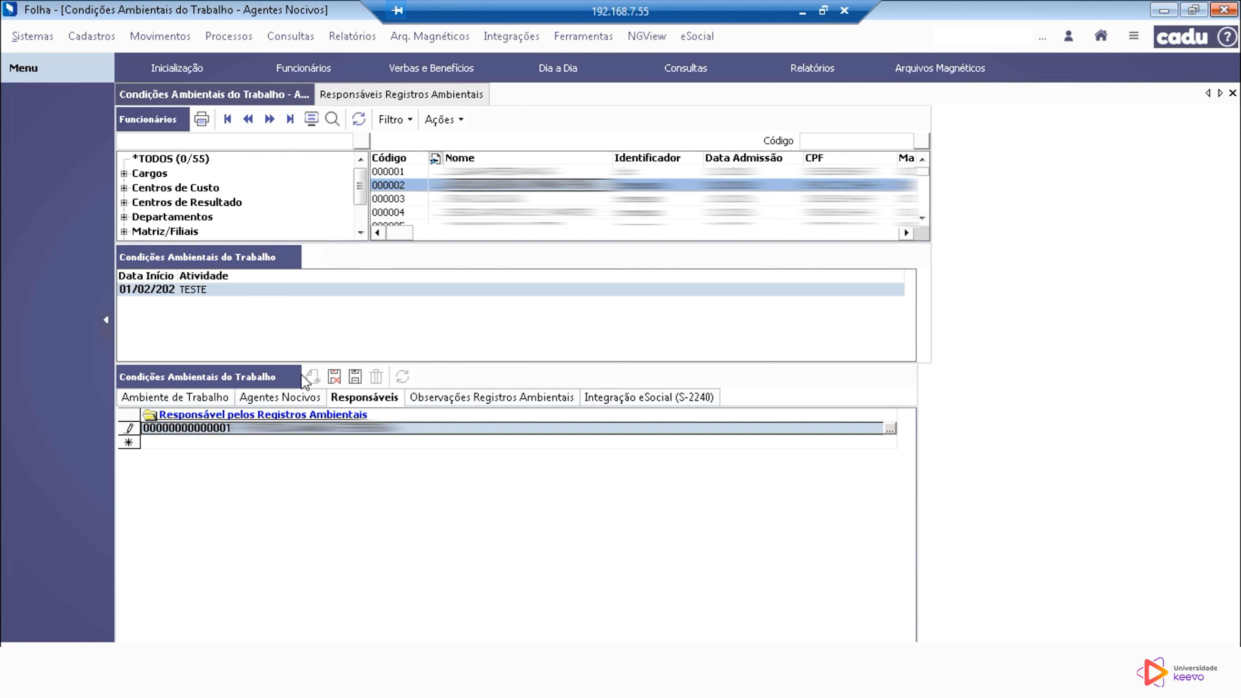
# Step: Check the complementary observations on environmental records, save the working conditions record and close its screen
pyautogui.click(503, 401)
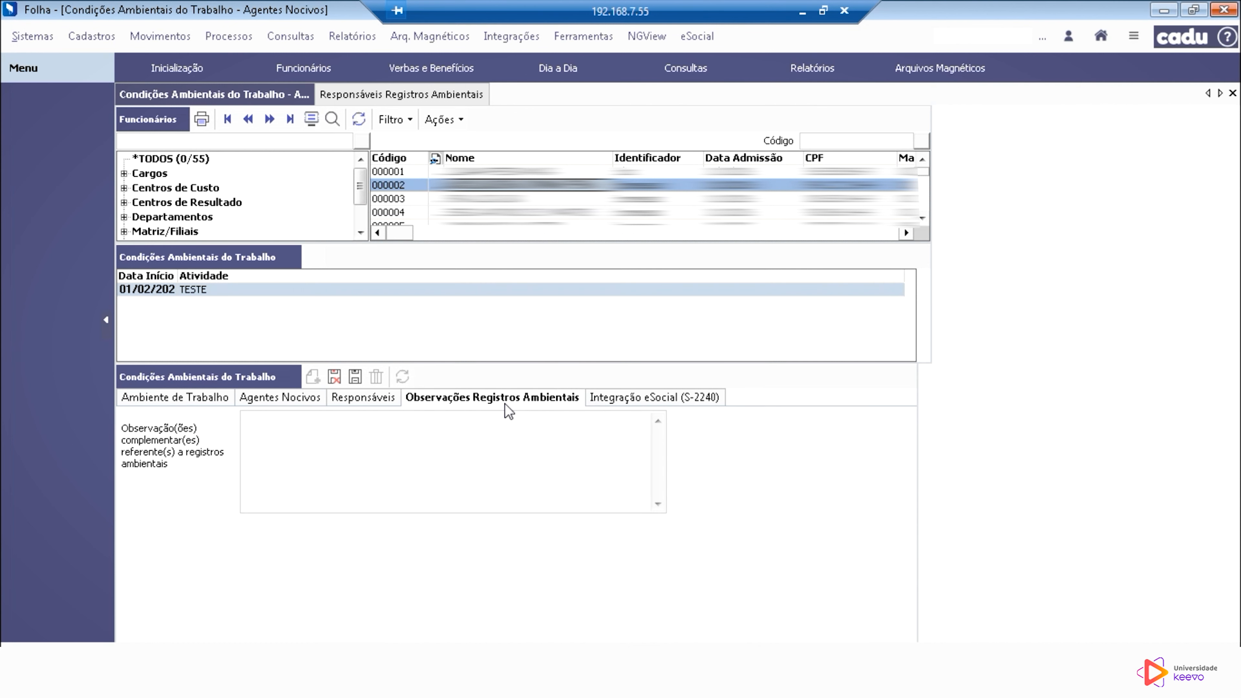
pyautogui.click(355, 472)
pyautogui.click(354, 382)
pyautogui.click(1233, 93)
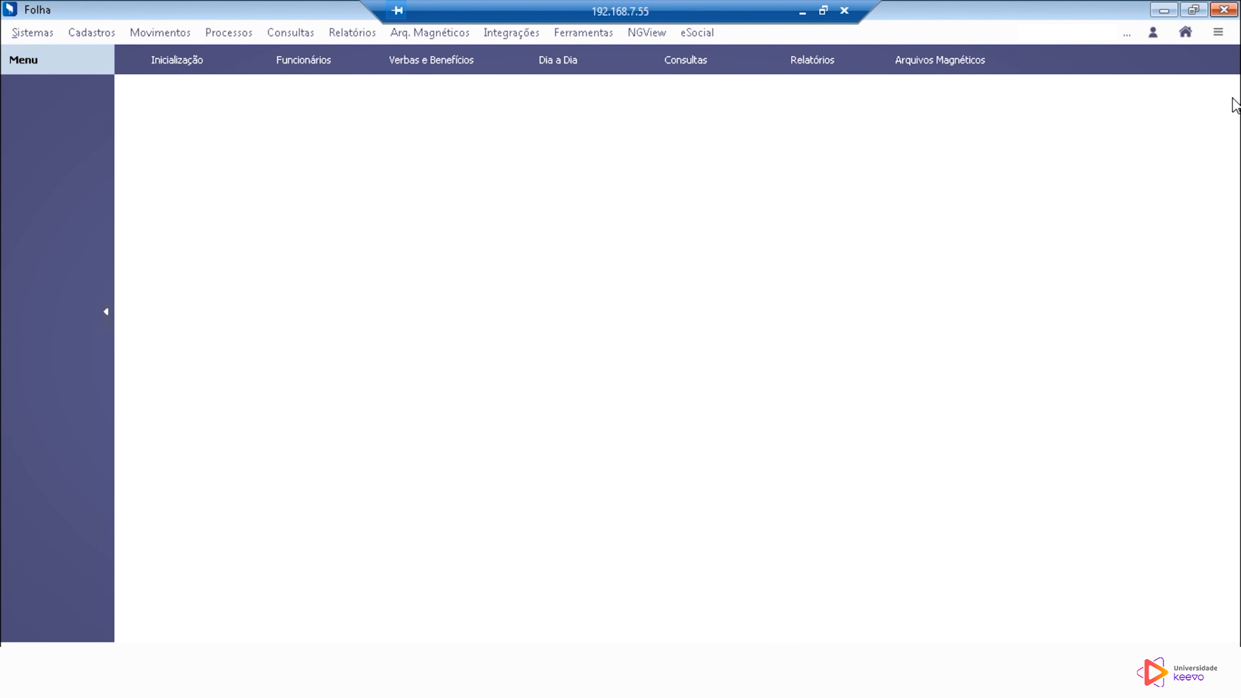